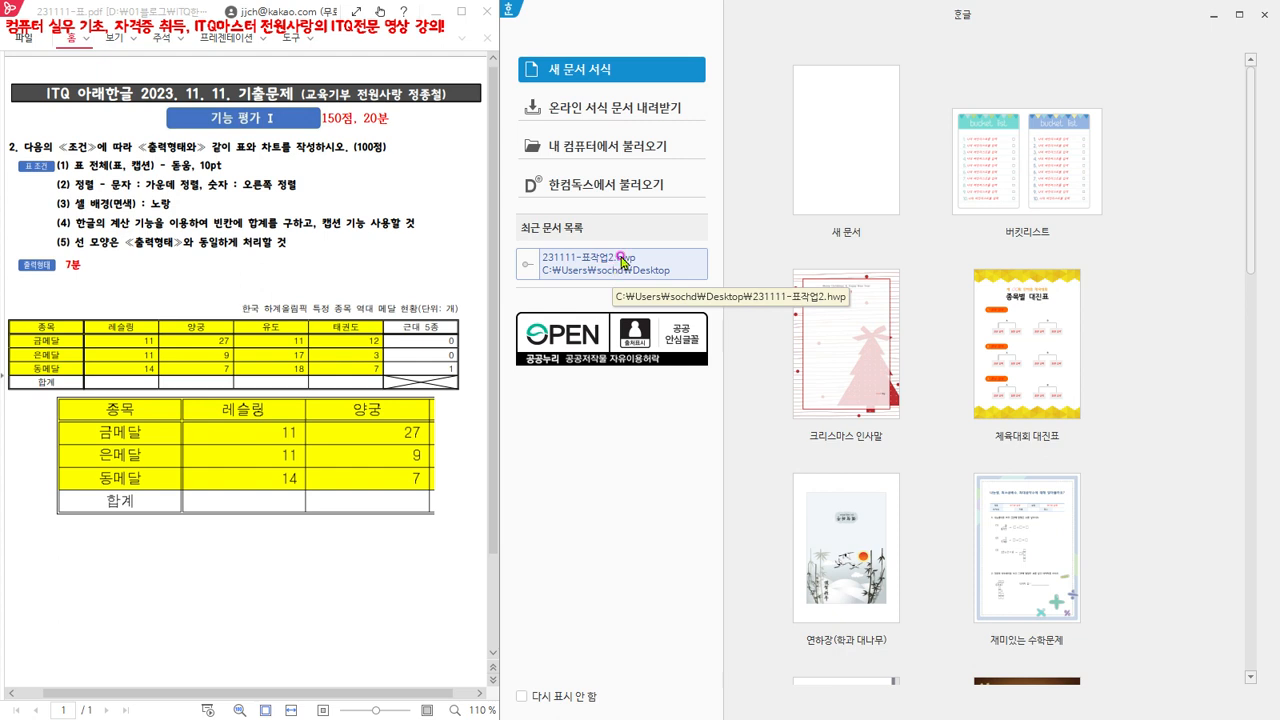
- Open the file 231111-표작업2.hwp from the desktop folder (바탕 화면) on this computer
left_click(630, 148)
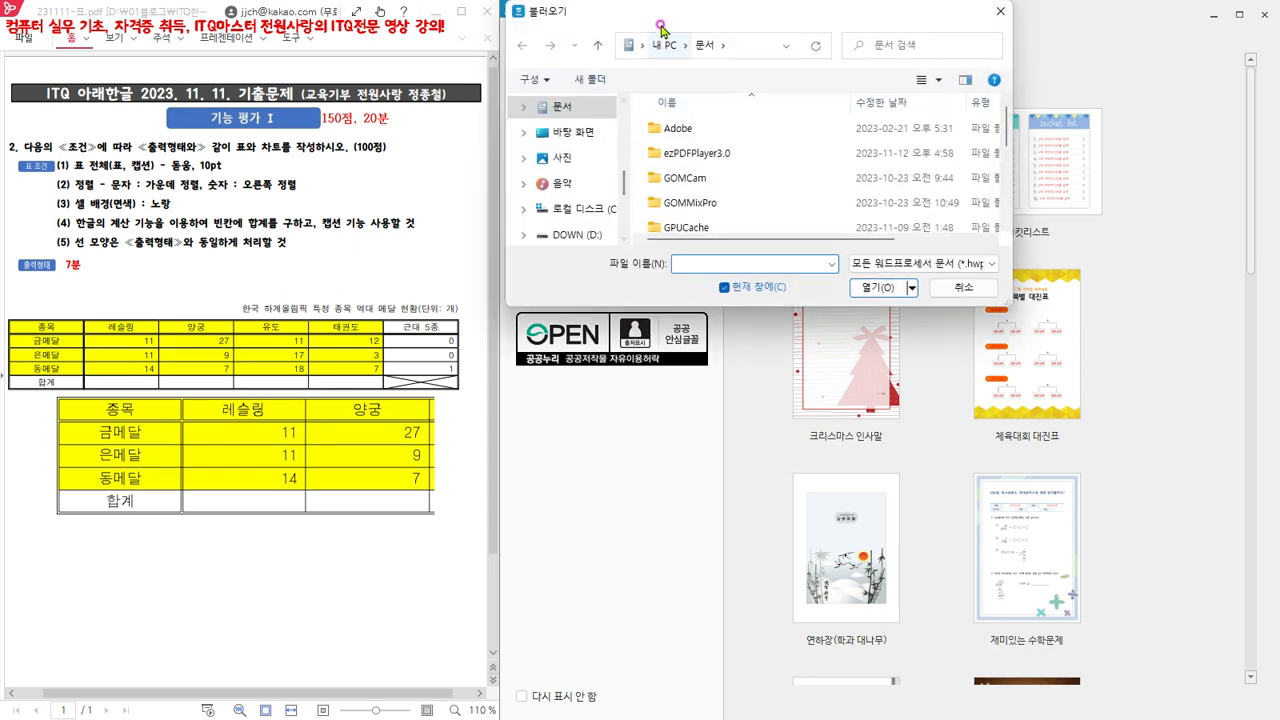
left_click_drag(664, 22, 911, 165)
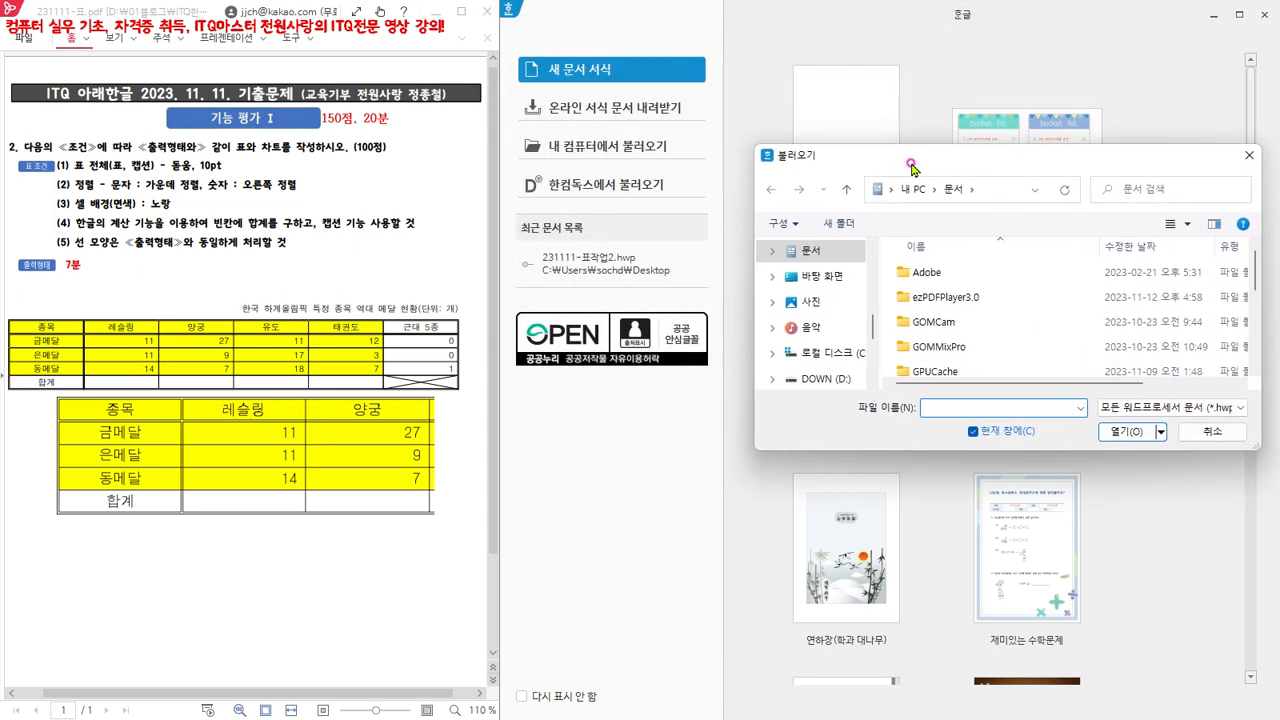
left_click(838, 284)
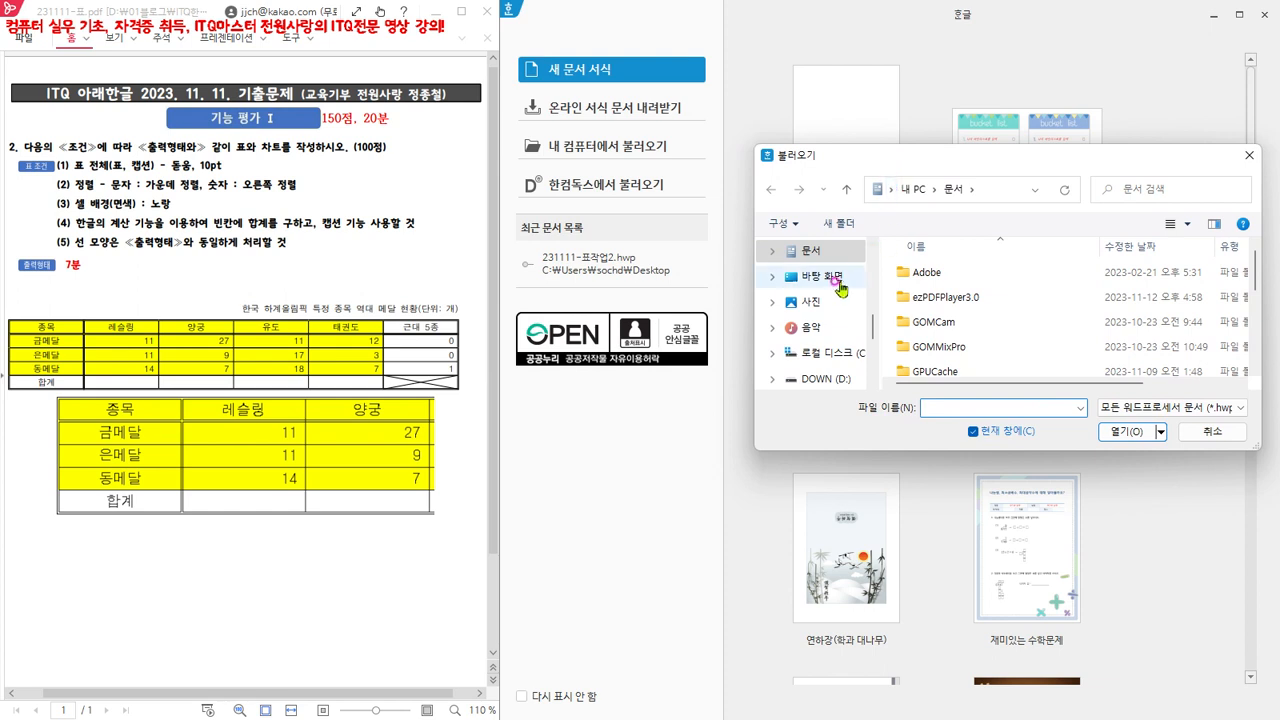
left_click(829, 281)
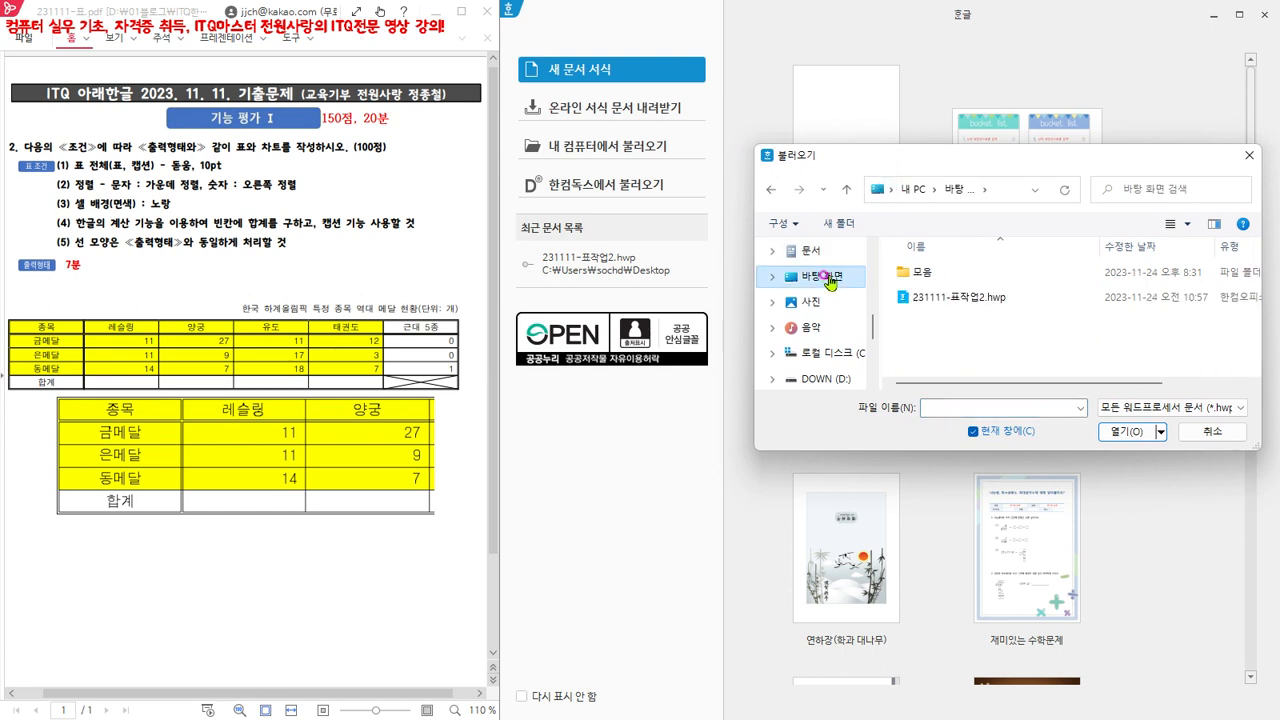
left_click(976, 302)
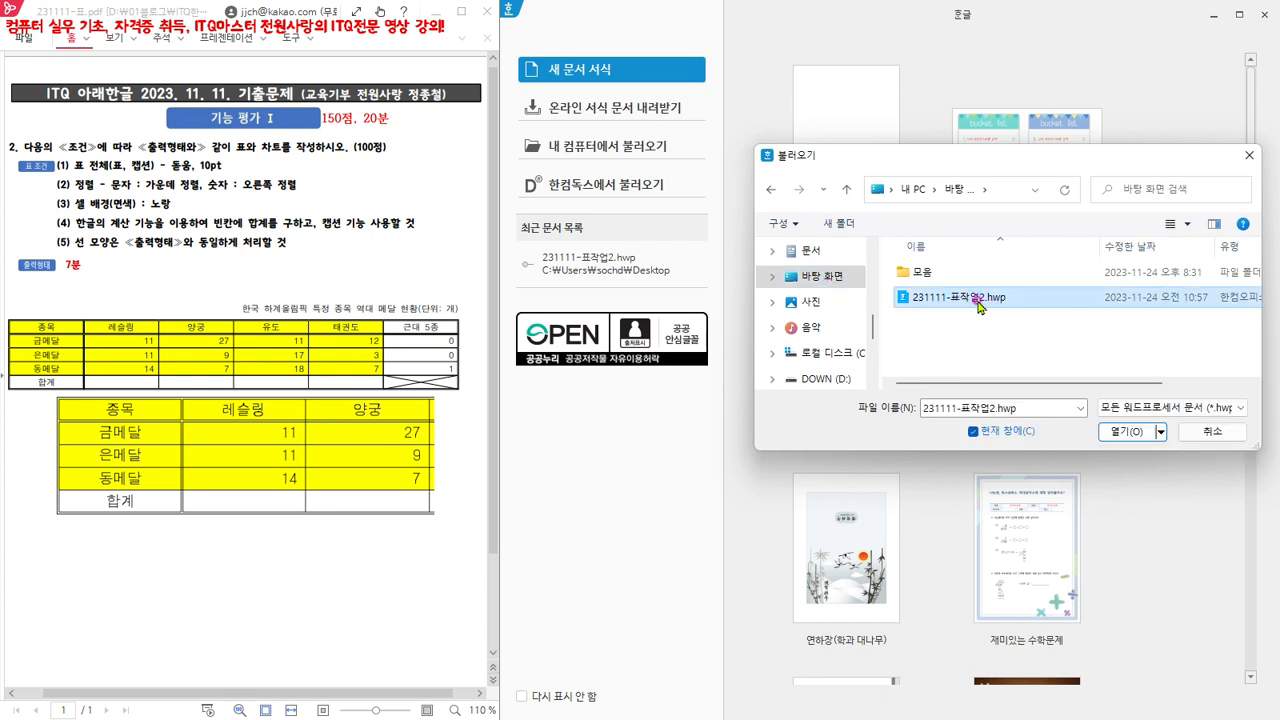
left_click(1127, 431)
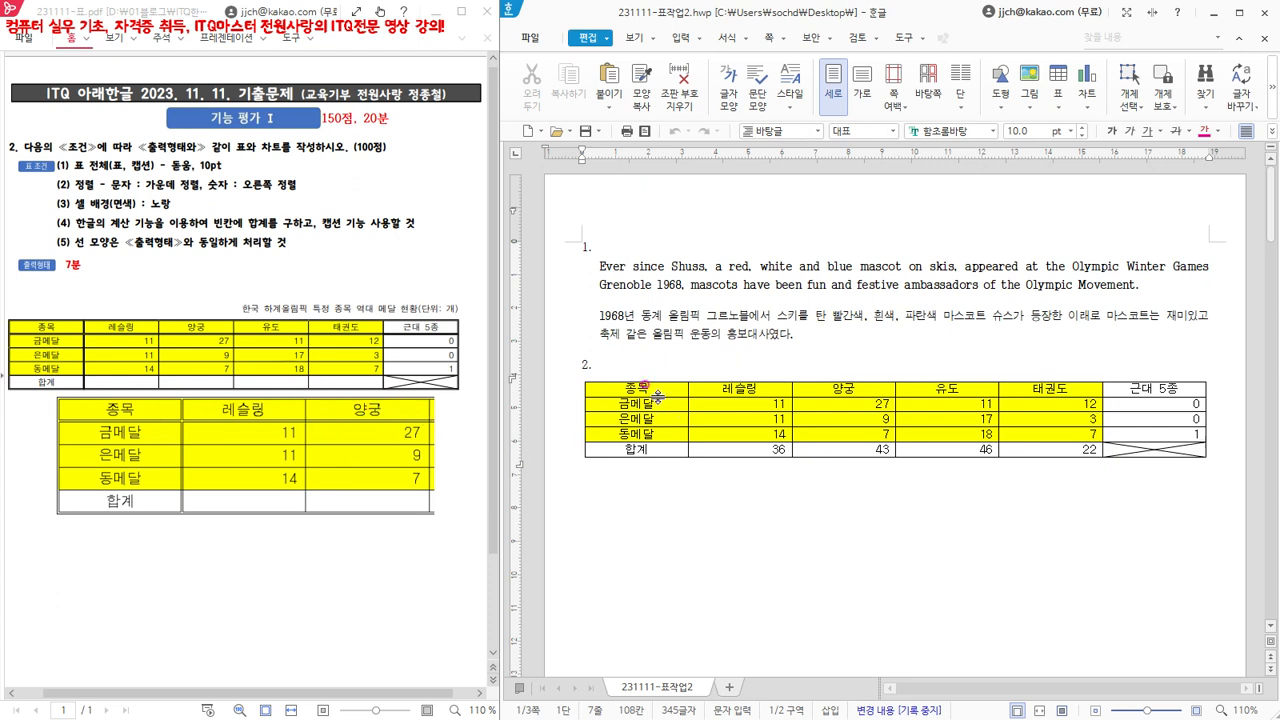
- View the cell border and background settings (셀 테두리/배경) for all cells of the medal table, and close them without changes
left_click_drag(645, 388, 1150, 450)
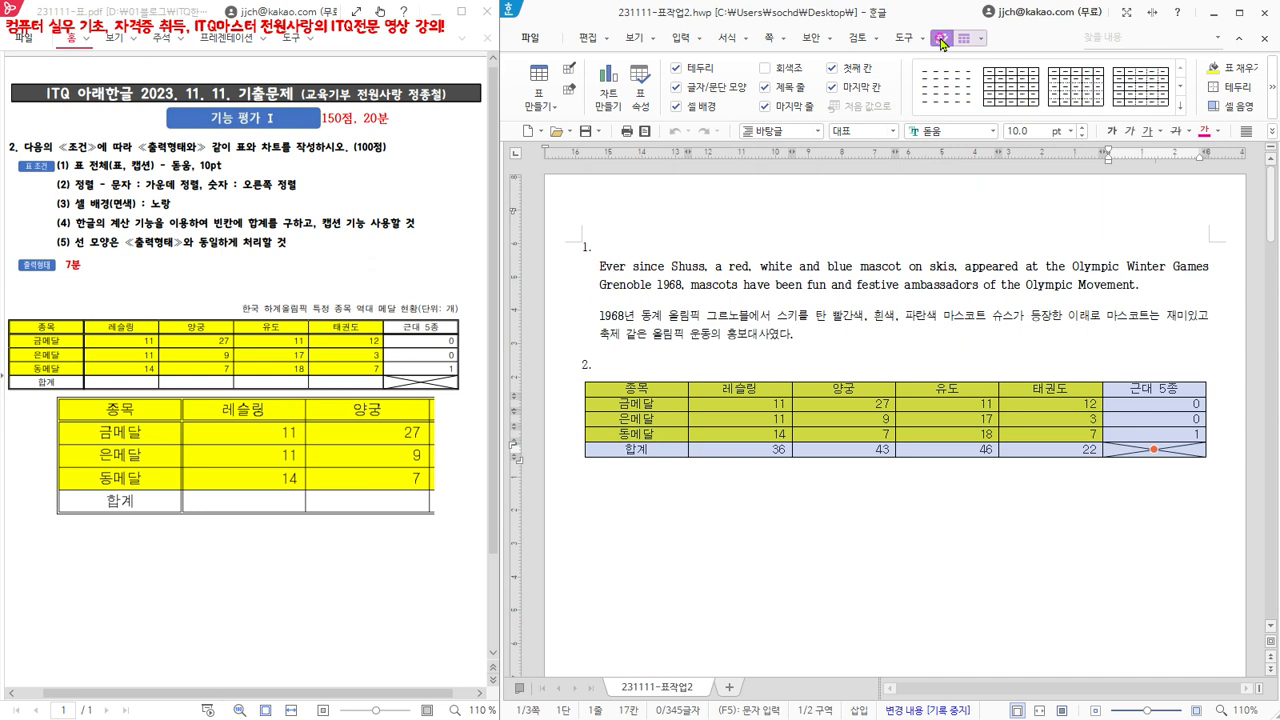
left_click(1272, 96)
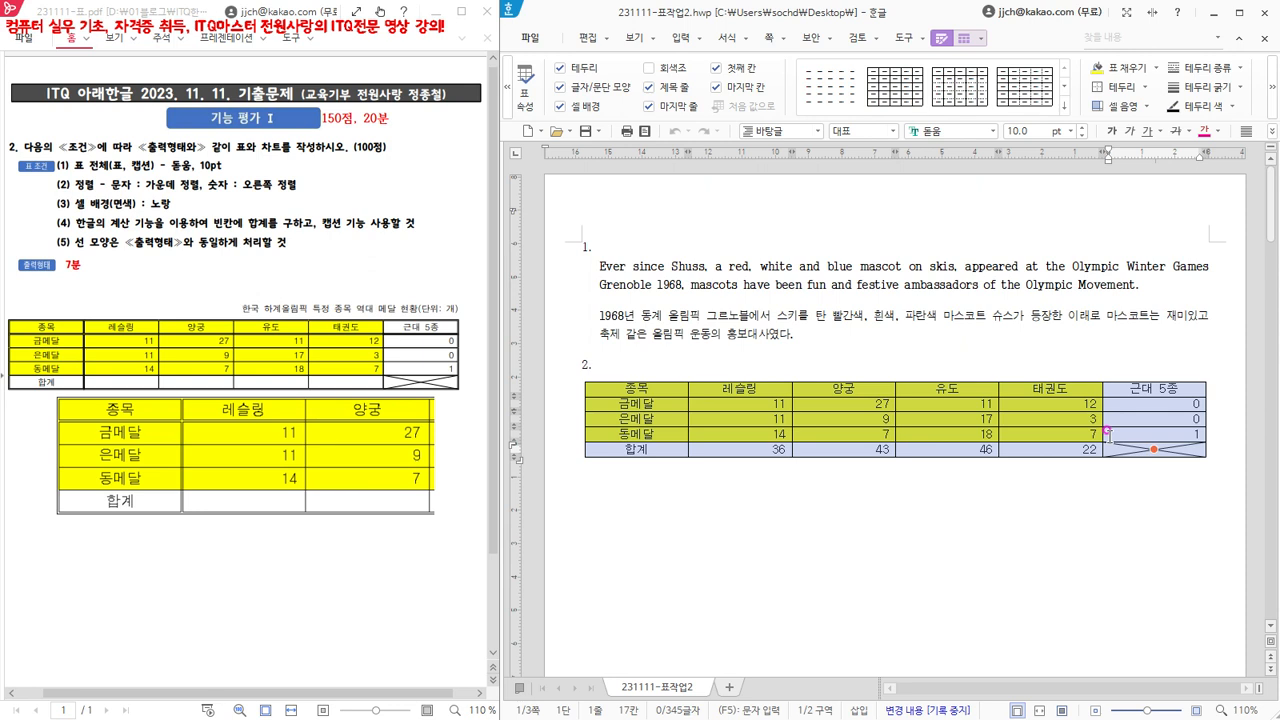
key("l")
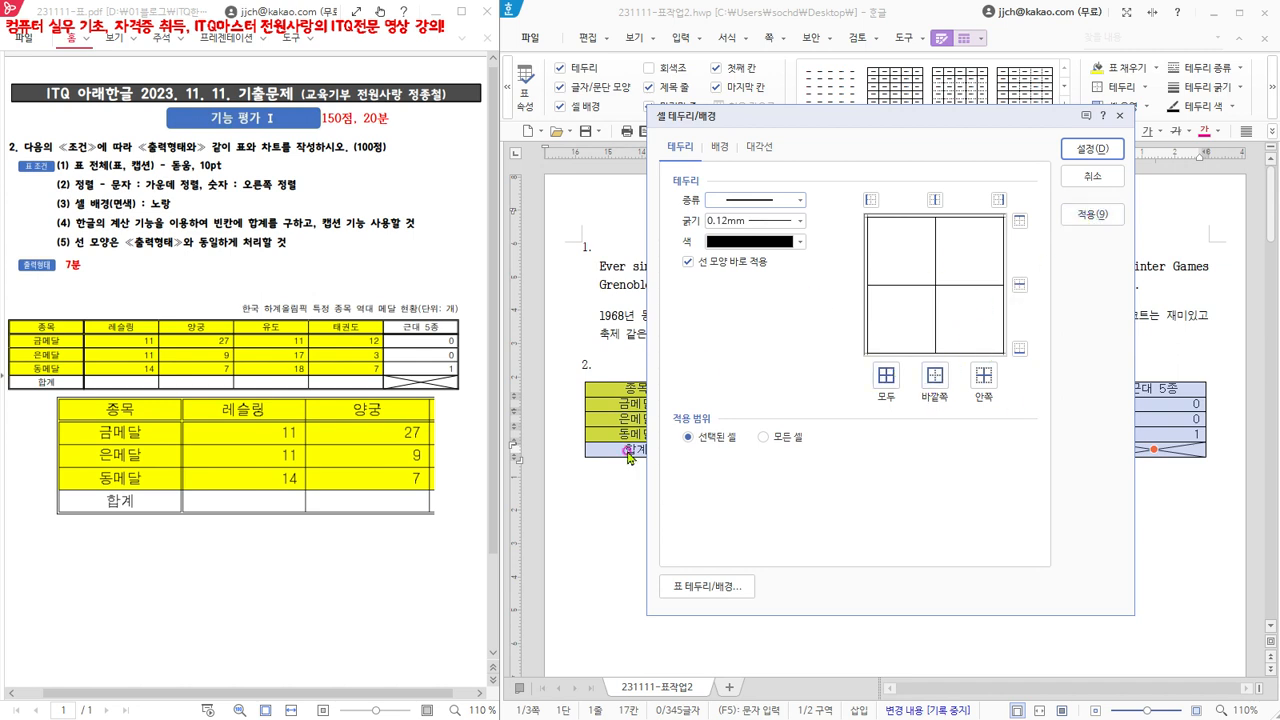
left_click(1087, 180)
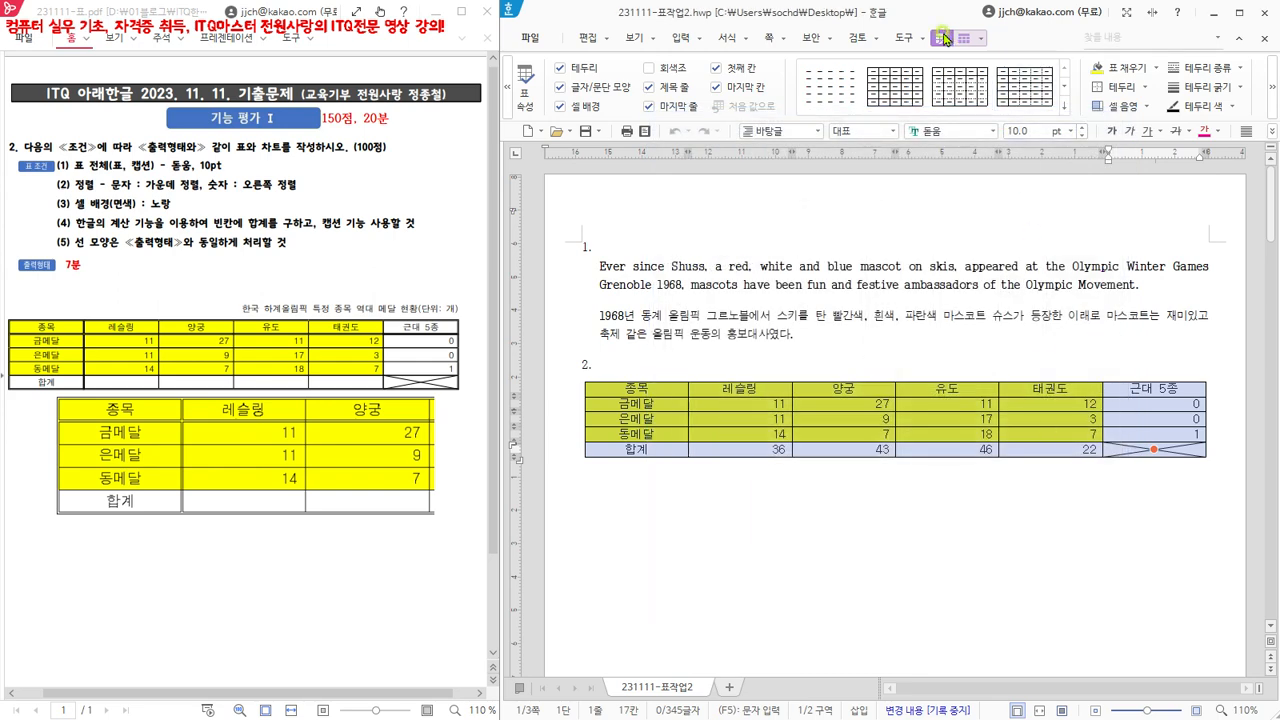
- Set the outer border (바깥쪽 테두리) of the whole table to the line type 없음, and undo that change
left_click(1242, 68)
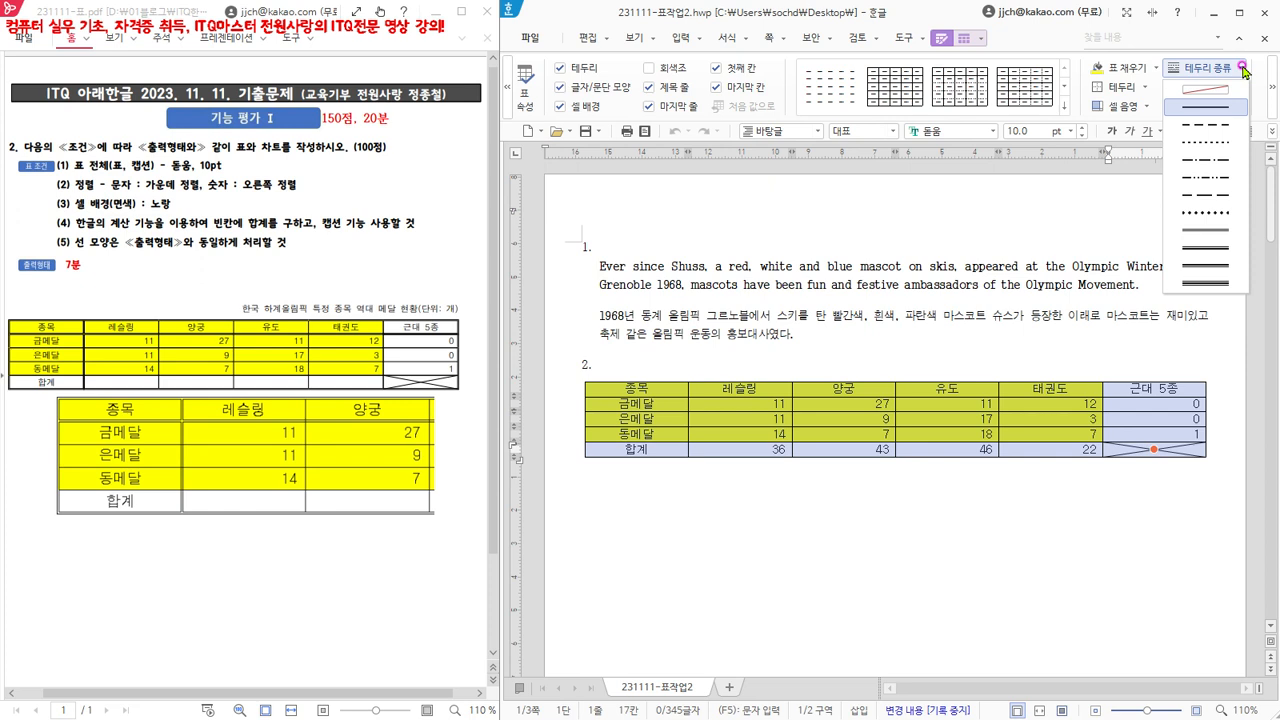
left_click(1198, 92)
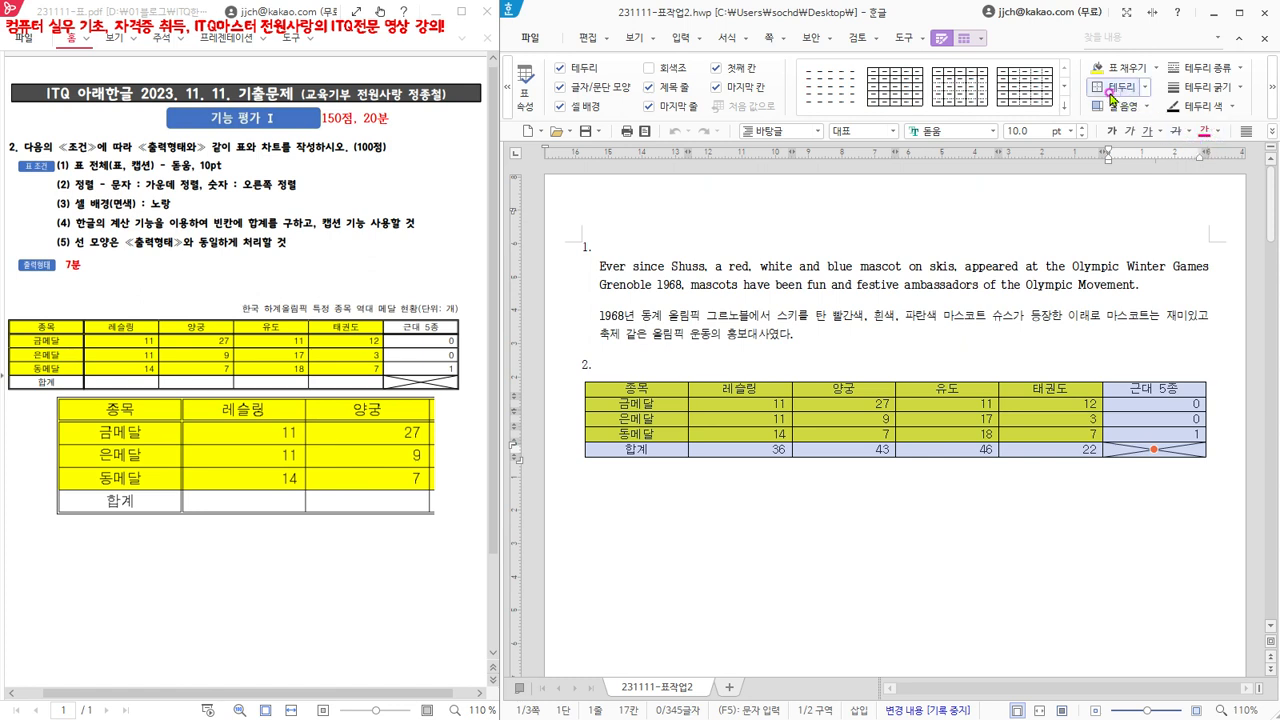
left_click(1146, 88)
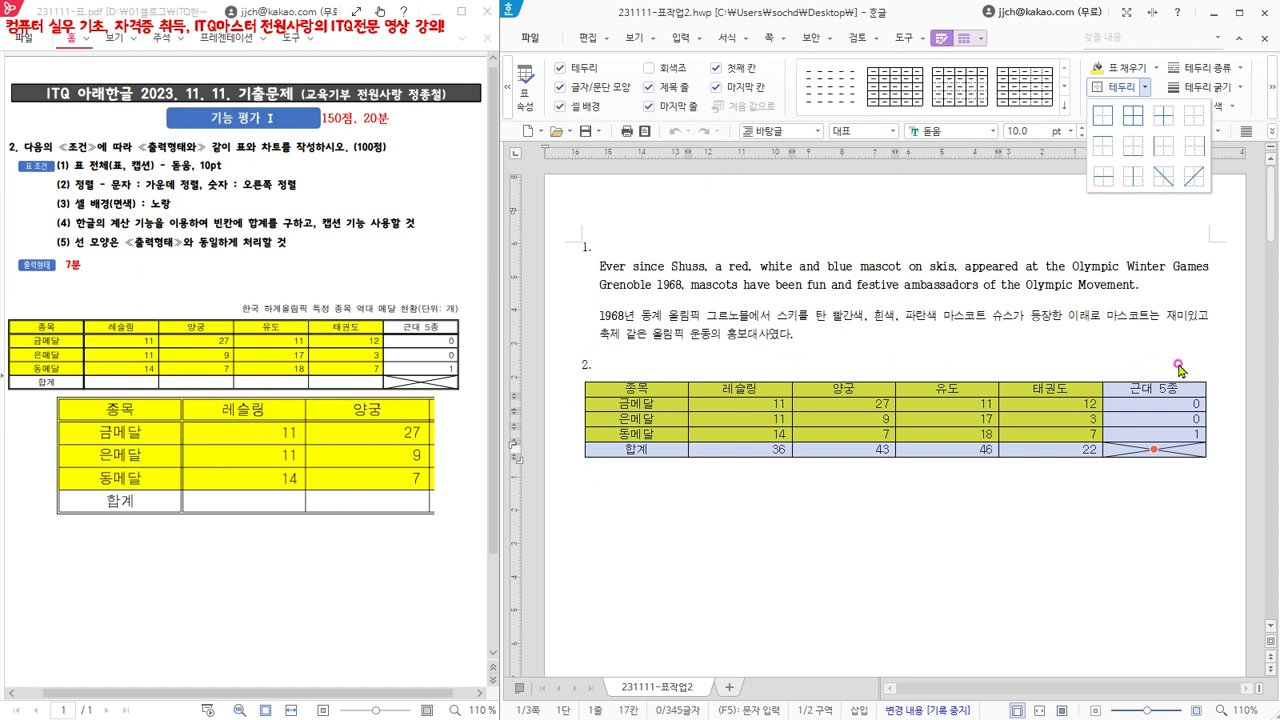
left_click(1102, 118)
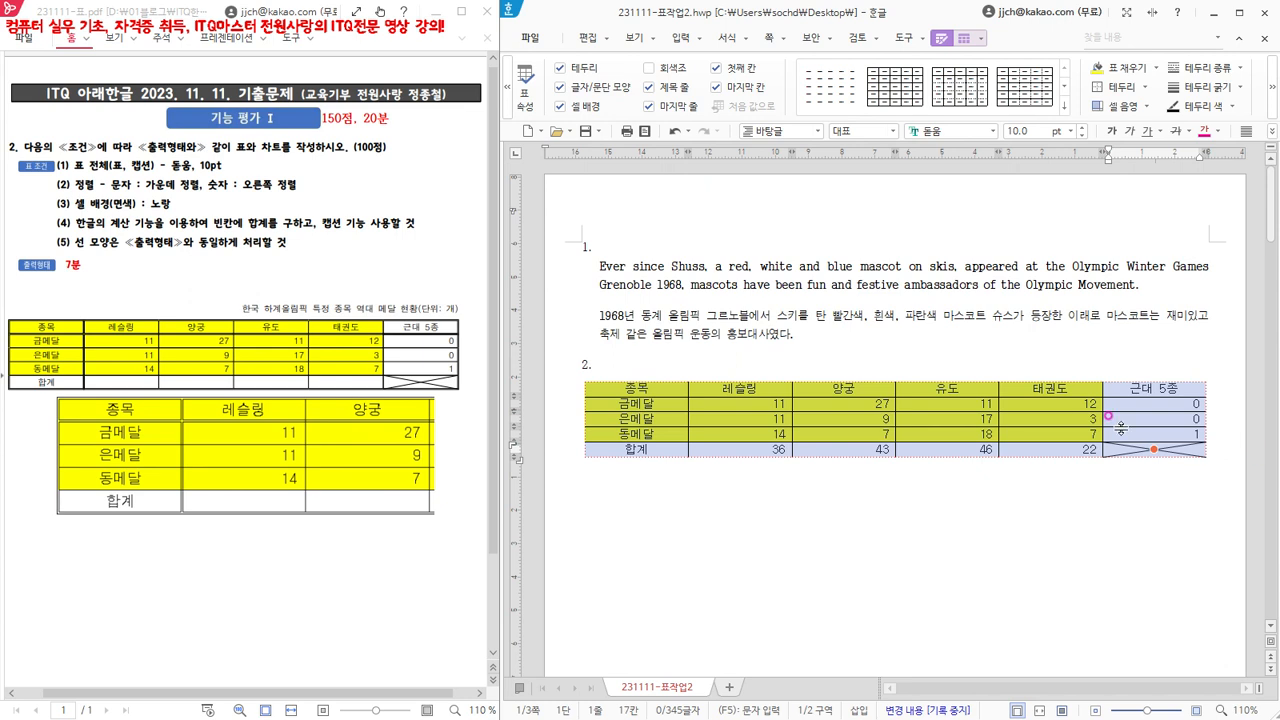
left_click(773, 362)
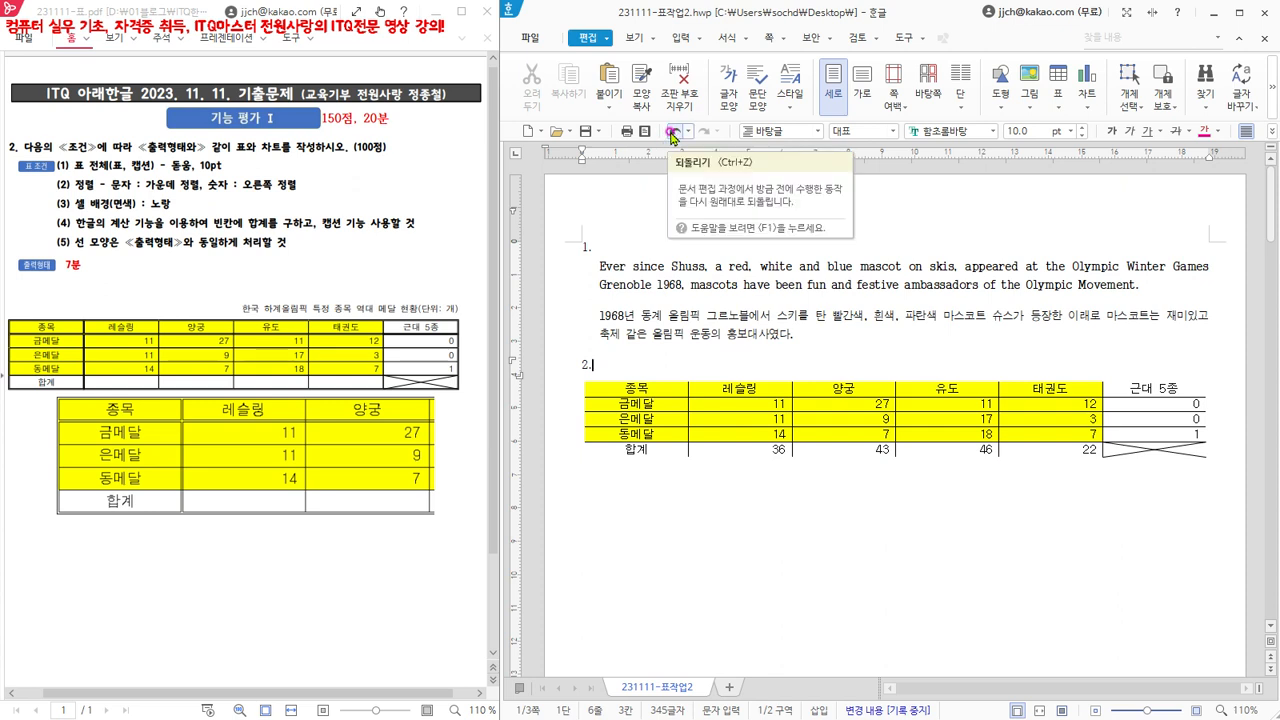
left_click(673, 135)
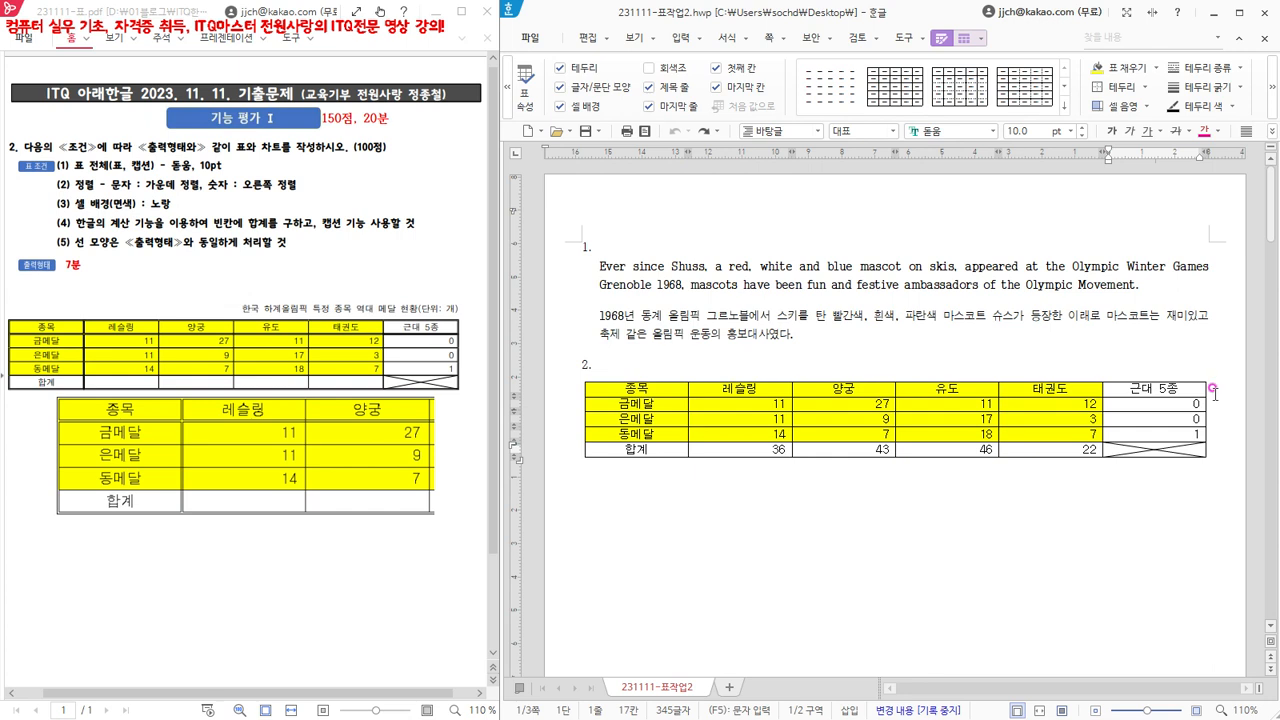
- Apply a 0.4mm solid line to the outer border of the whole table, and undo that change
left_click_drag(643, 387, 1140, 449)
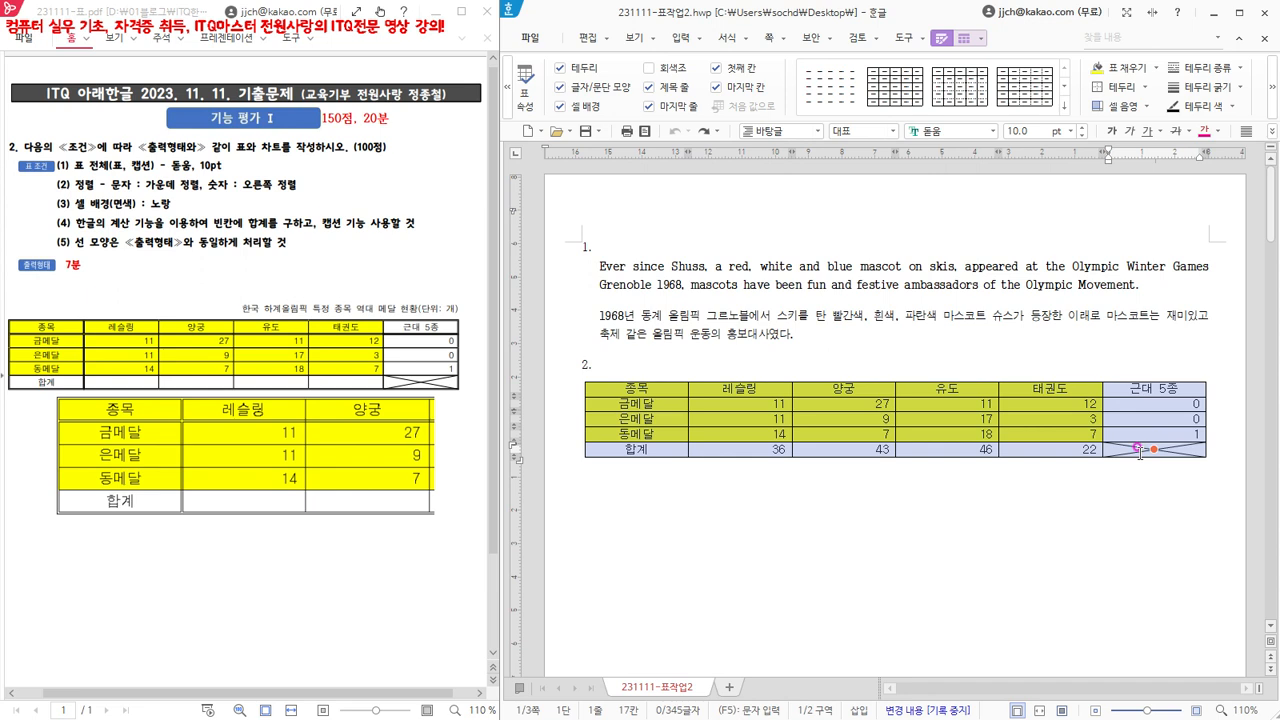
left_click(1241, 68)
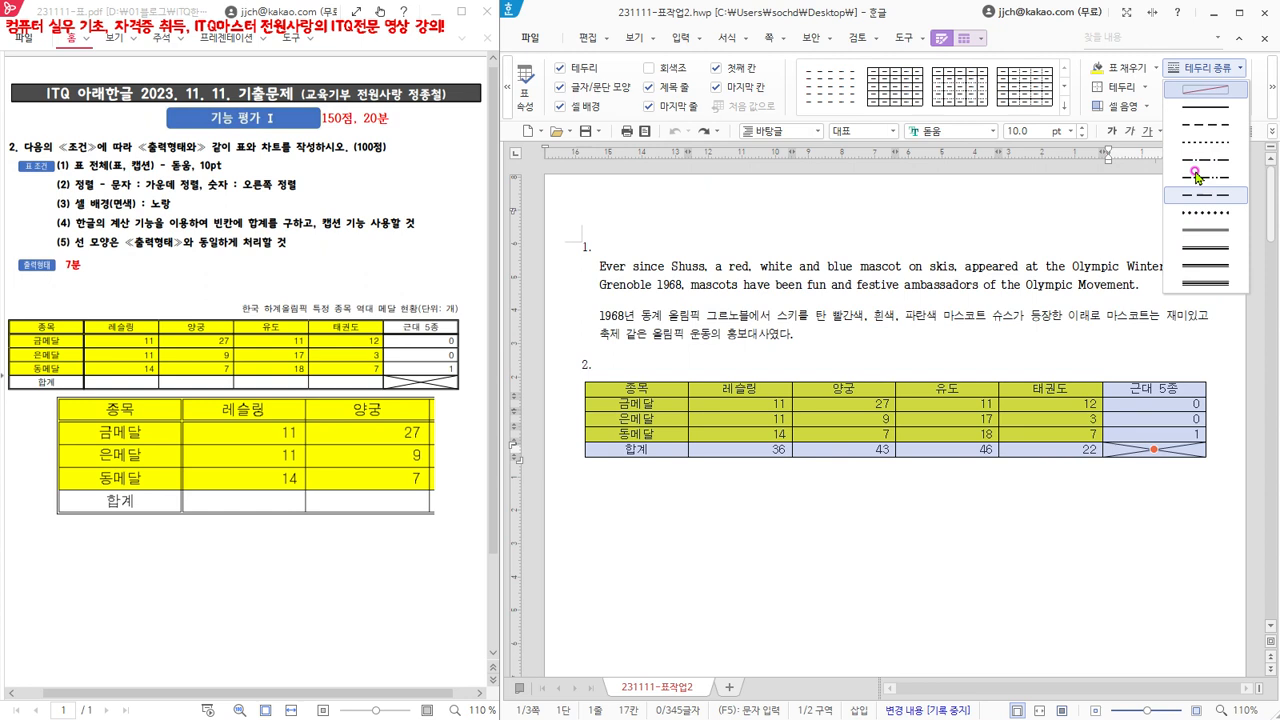
left_click(1201, 108)
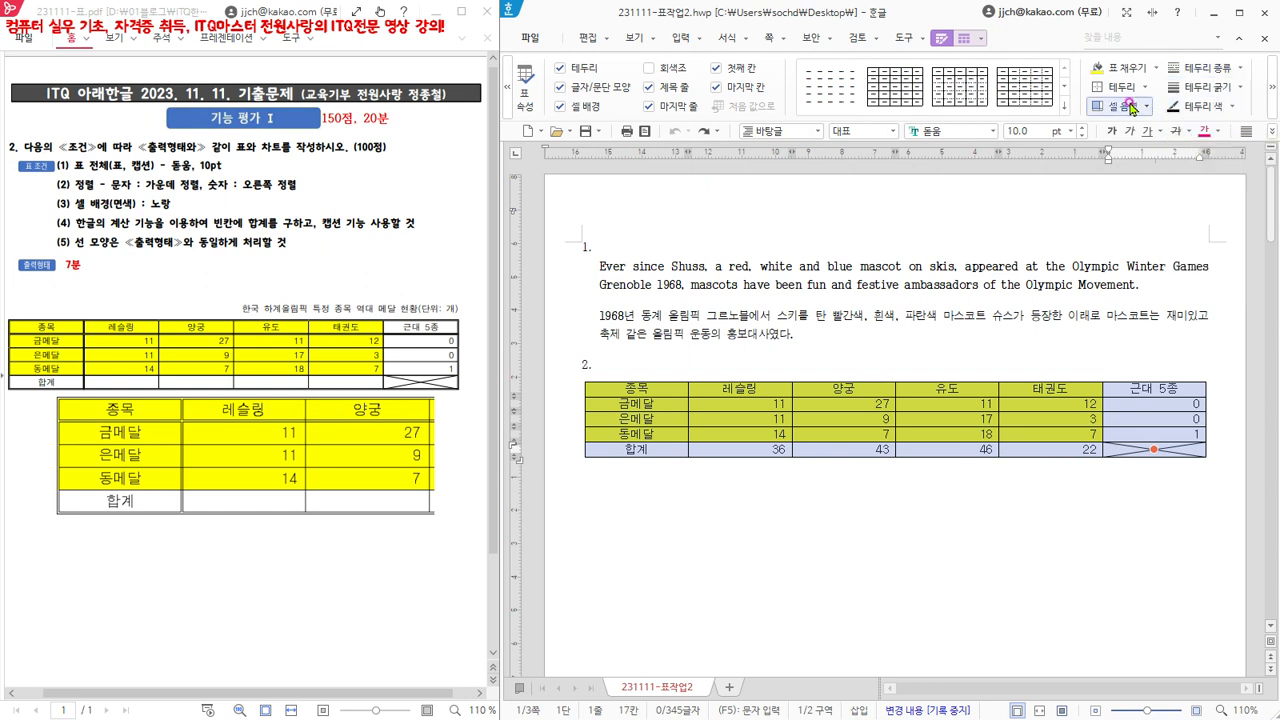
left_click(1243, 89)
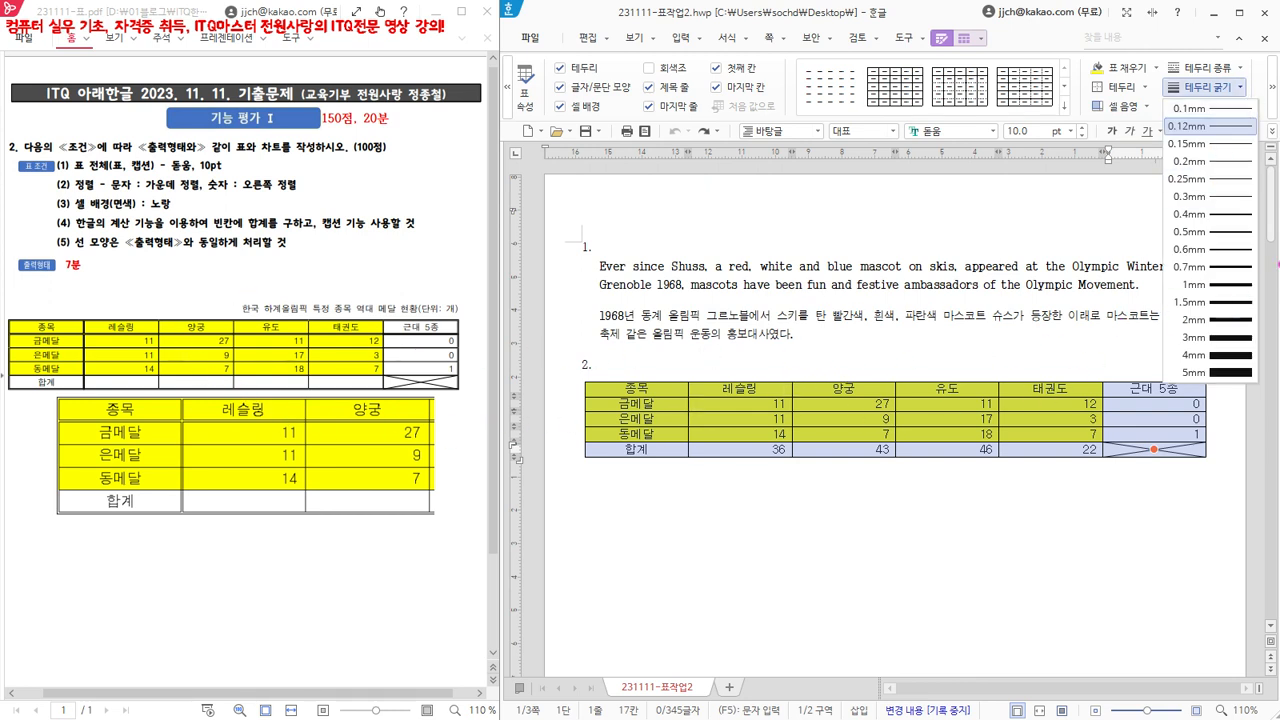
left_click(1232, 222)
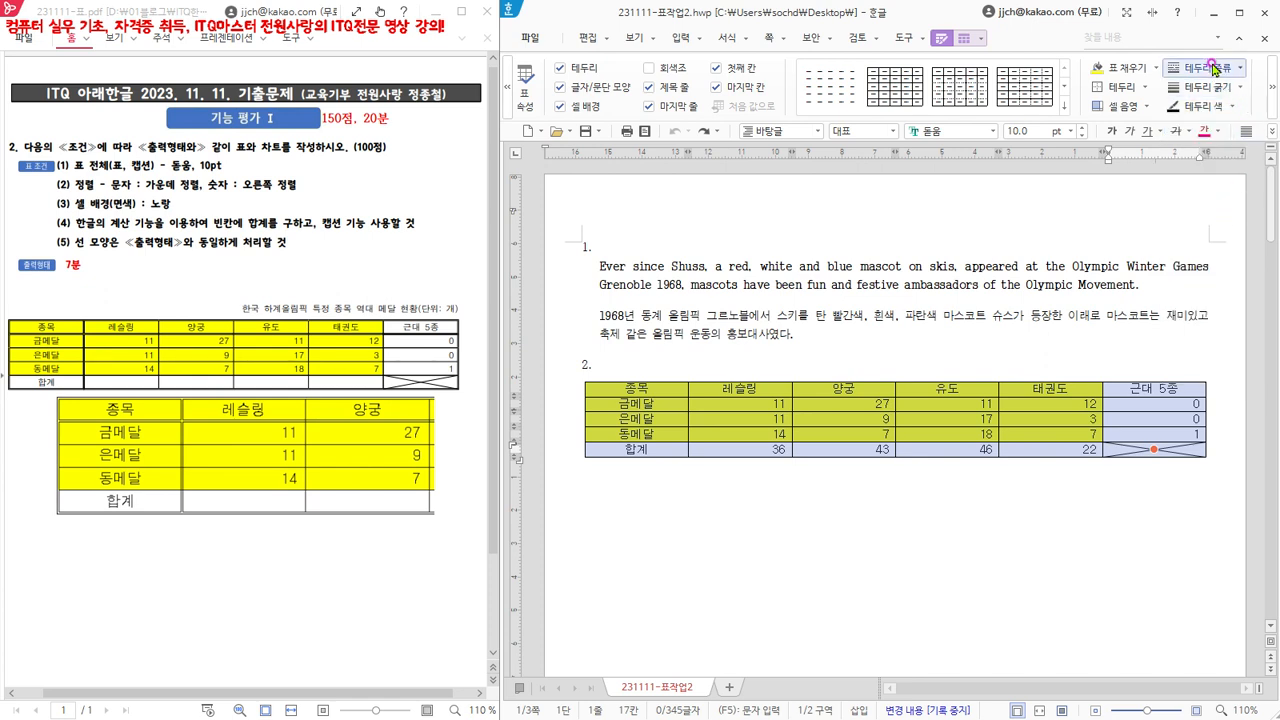
left_click(1145, 87)
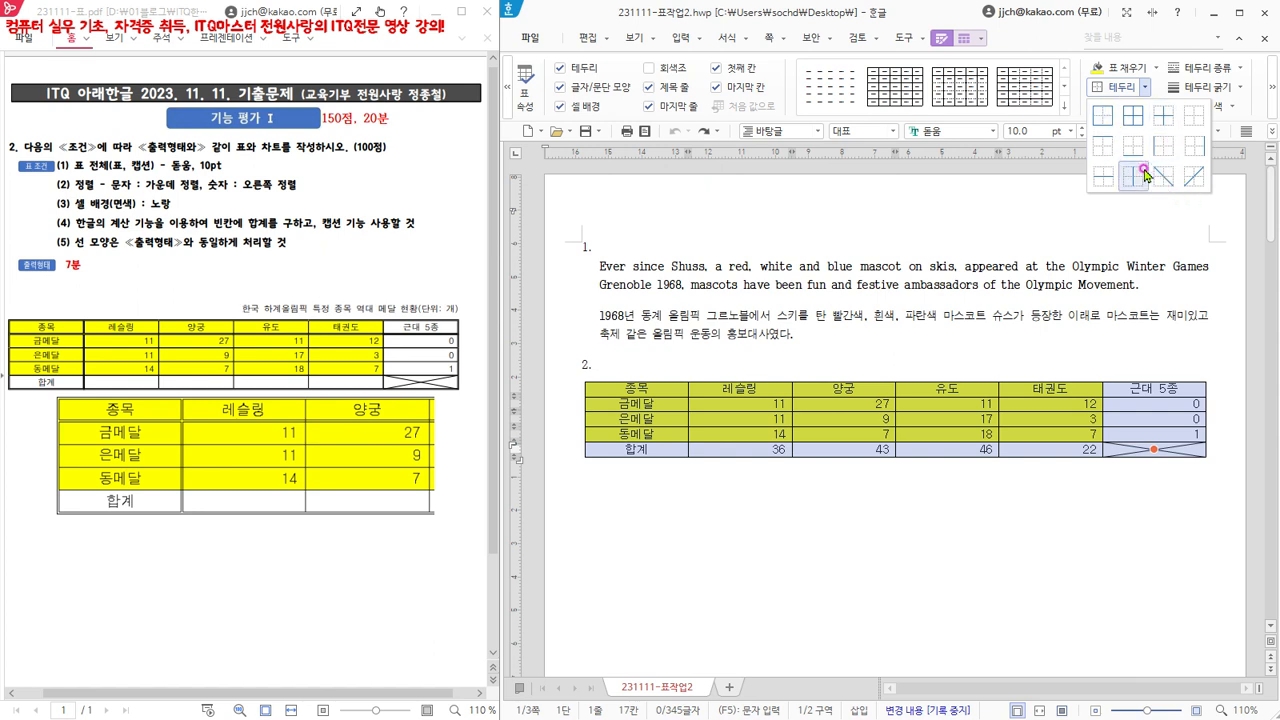
left_click(1103, 118)
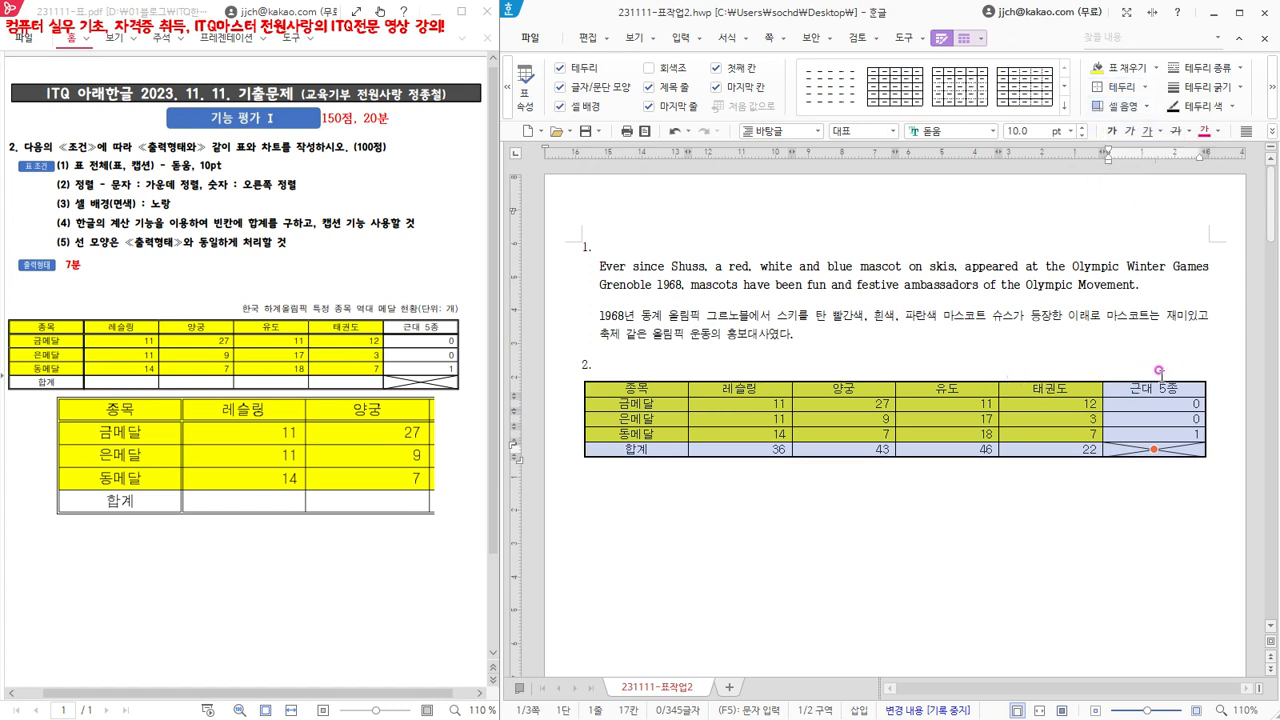
left_click(641, 360)
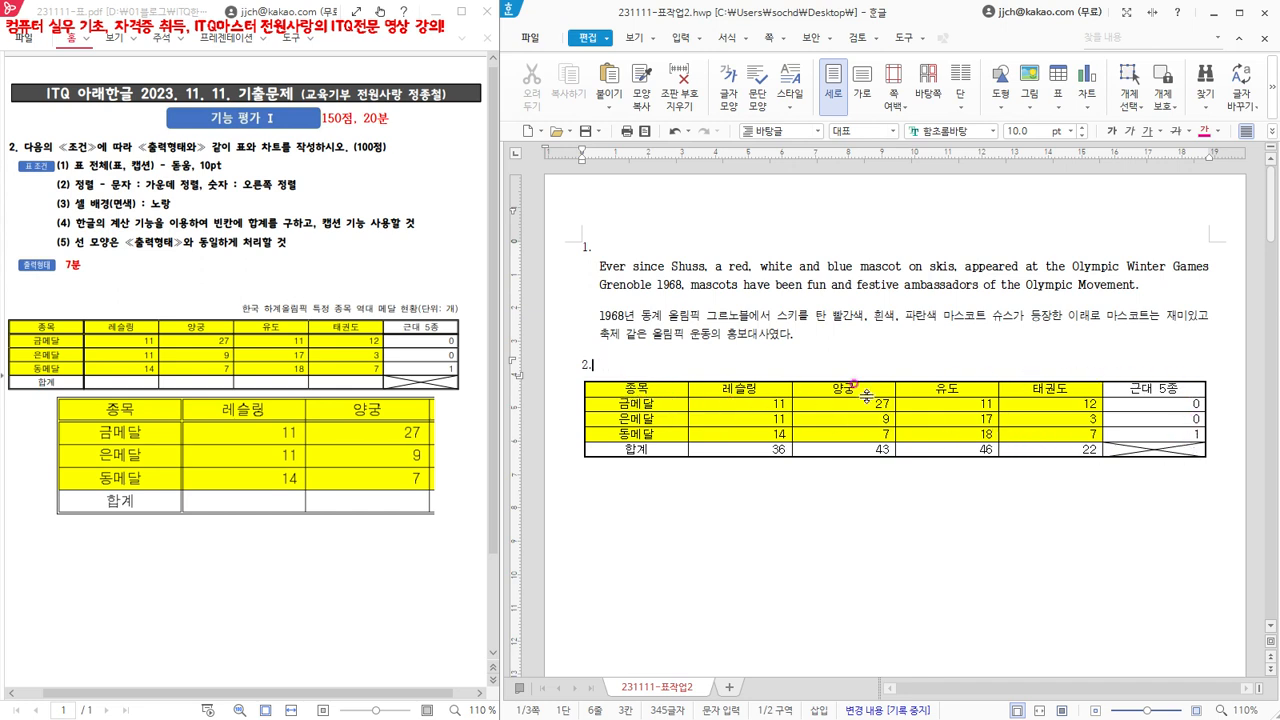
left_click(675, 131)
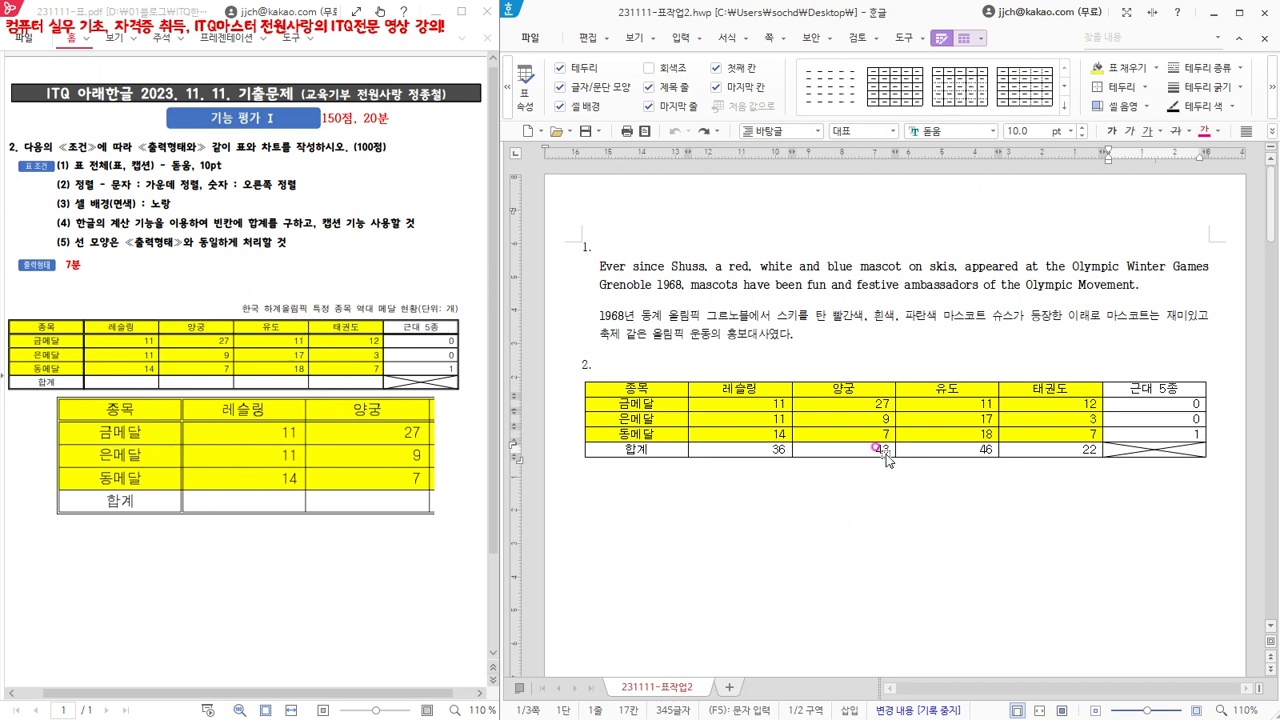
- Apply a double solid line (이중 실선) to the outer border (바깥쪽 테두리) of the whole table
left_click(681, 390)
left_click_drag(681, 390, 1153, 451)
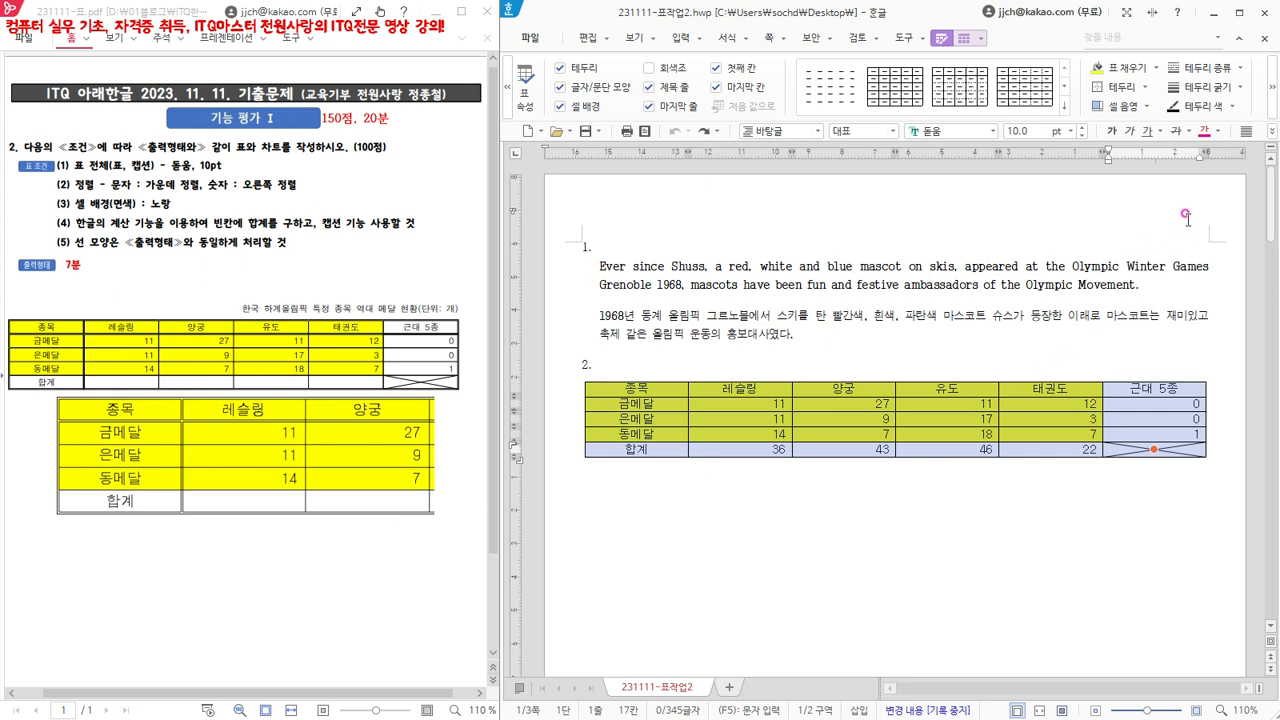
left_click(1243, 70)
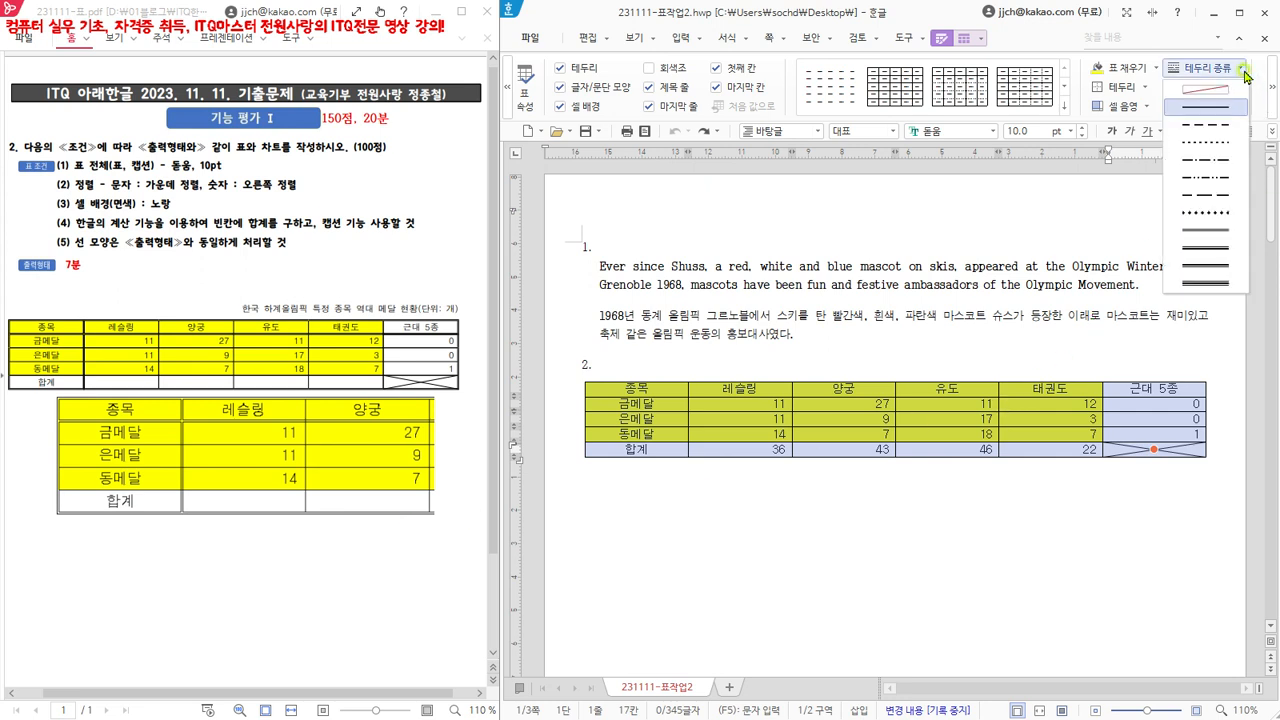
left_click(1193, 233)
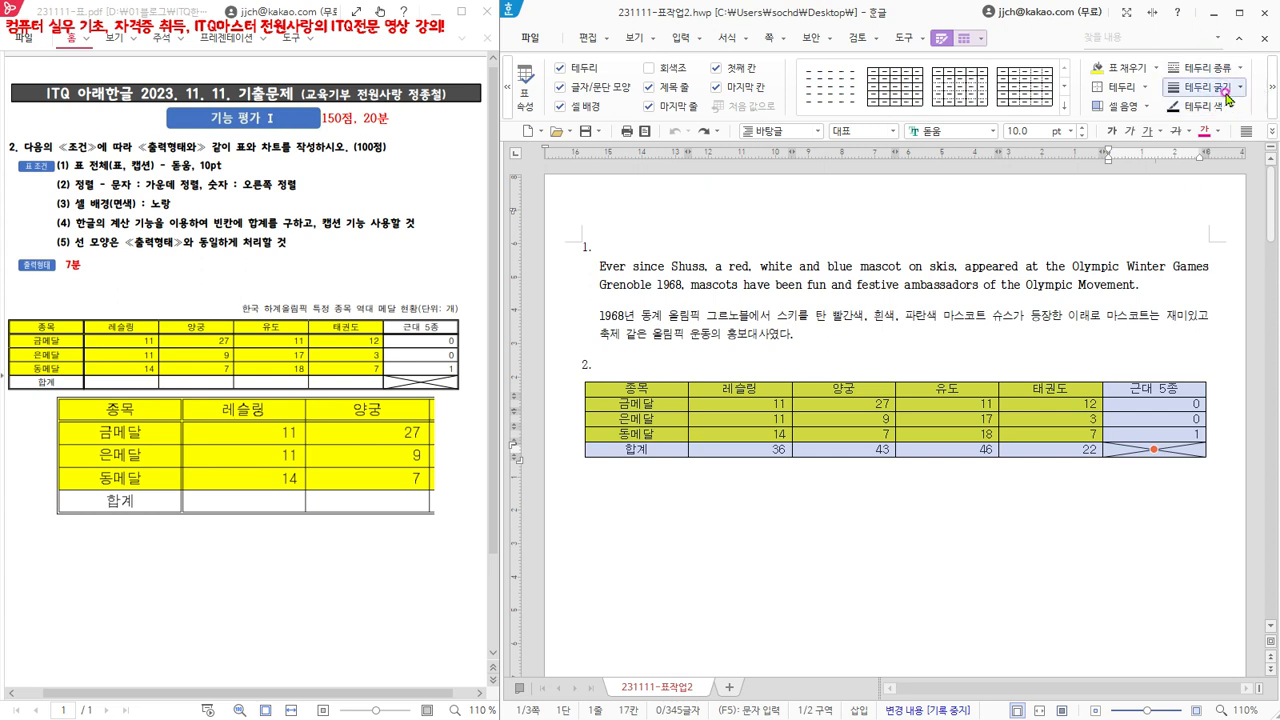
left_click(1145, 88)
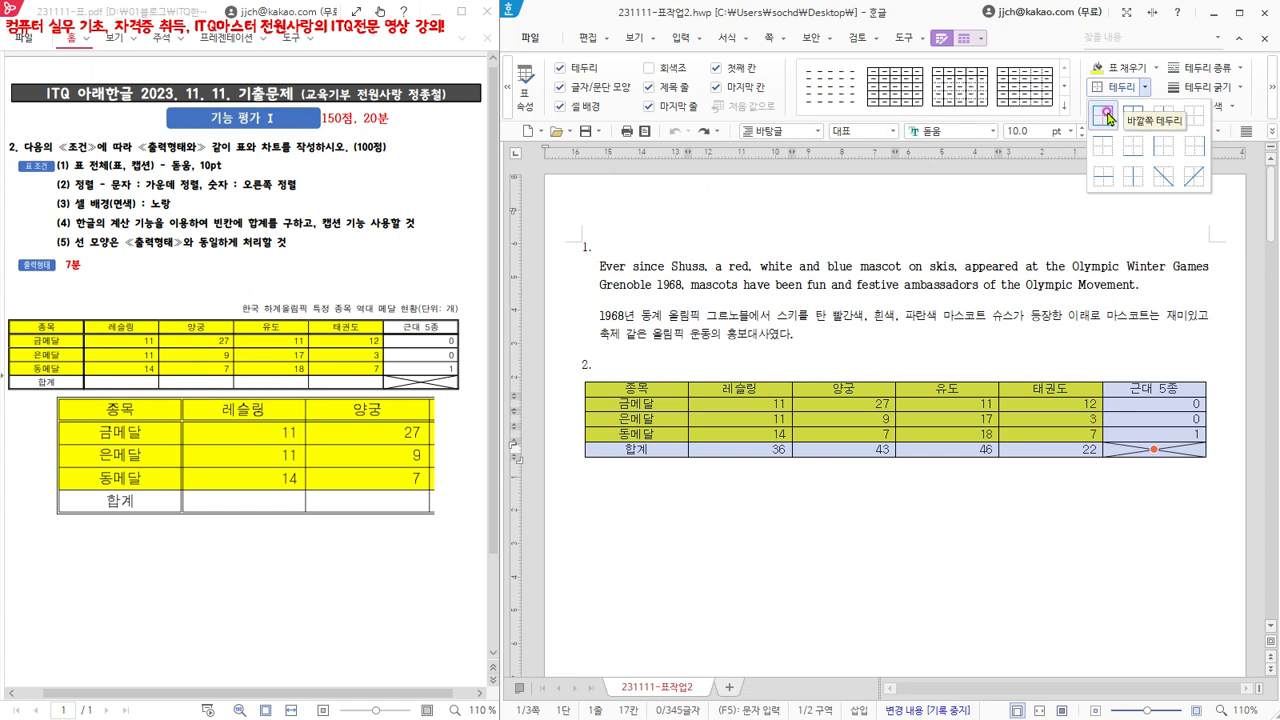
left_click(1107, 118)
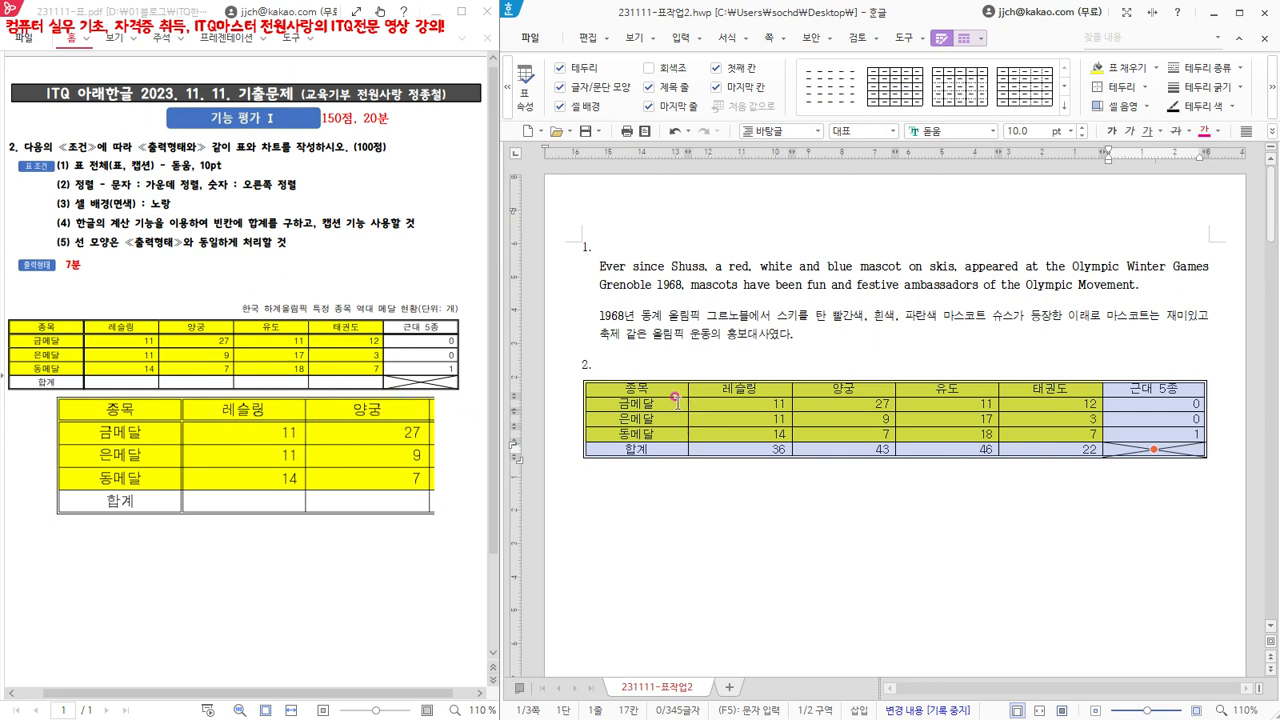
- Apply the double solid line to the bottom border (아래쪽 테두리) of the table's header row, from 종목 to 근대 5종
left_click_drag(661, 390, 1155, 390)
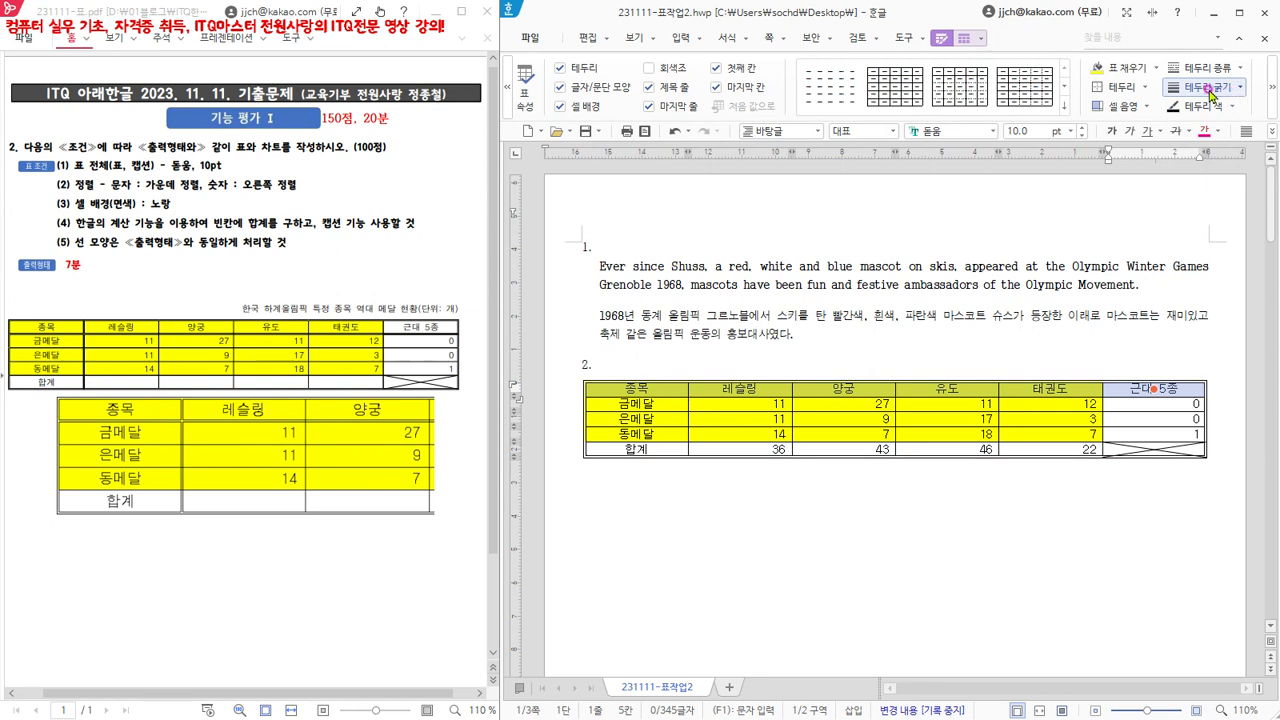
left_click(1147, 88)
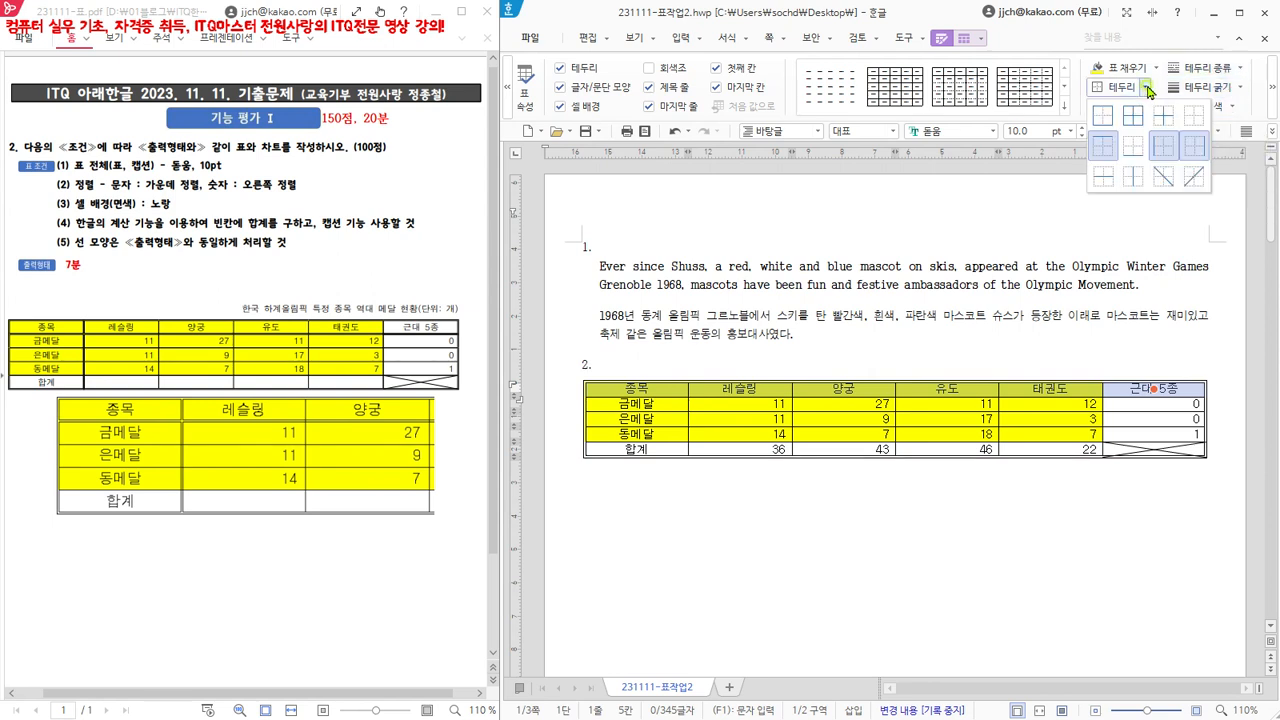
left_click(1135, 152)
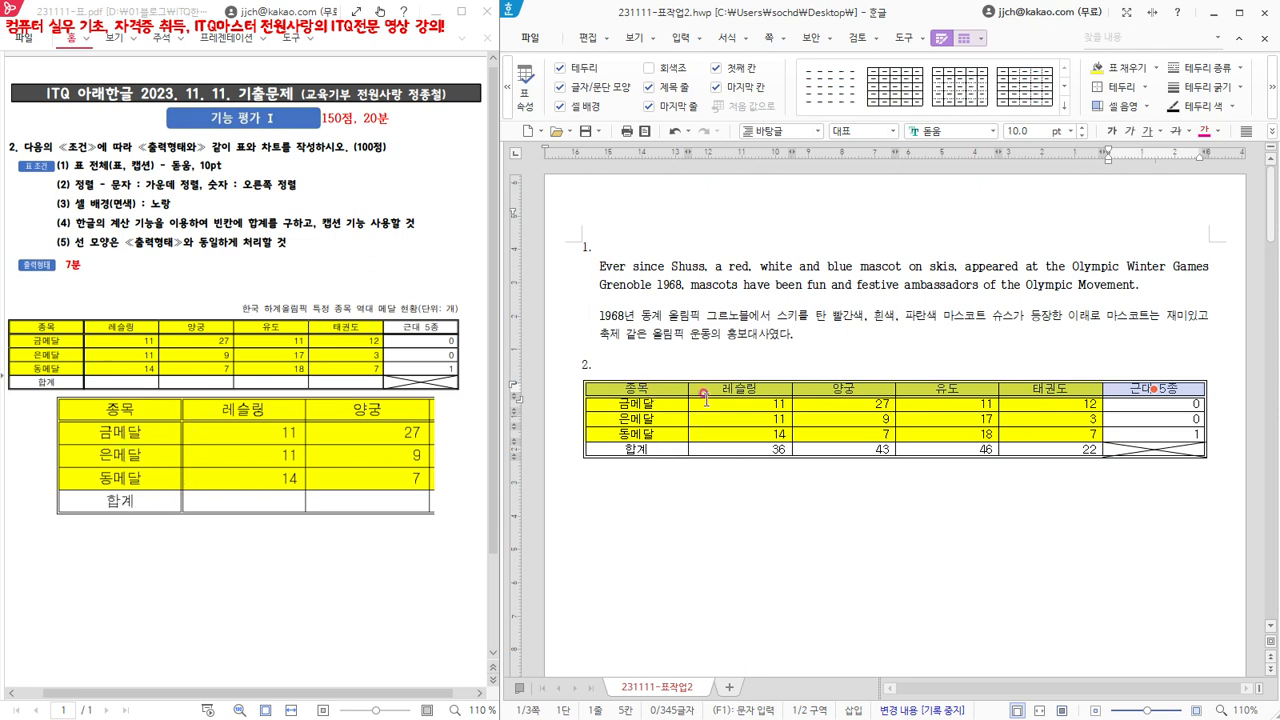
- Apply the double solid line to the right border (오른쪽 테두리) of the table's first column, from 종목 to 합계
left_click_drag(665, 386, 660, 449)
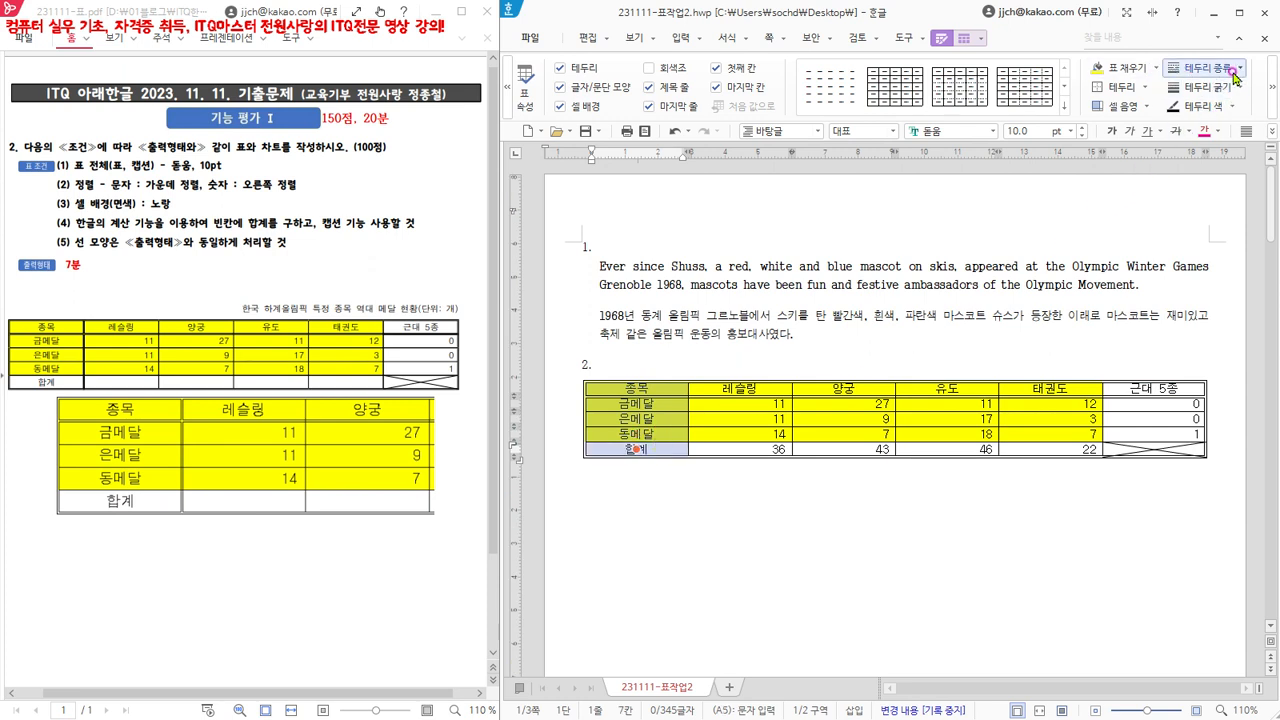
left_click(1145, 87)
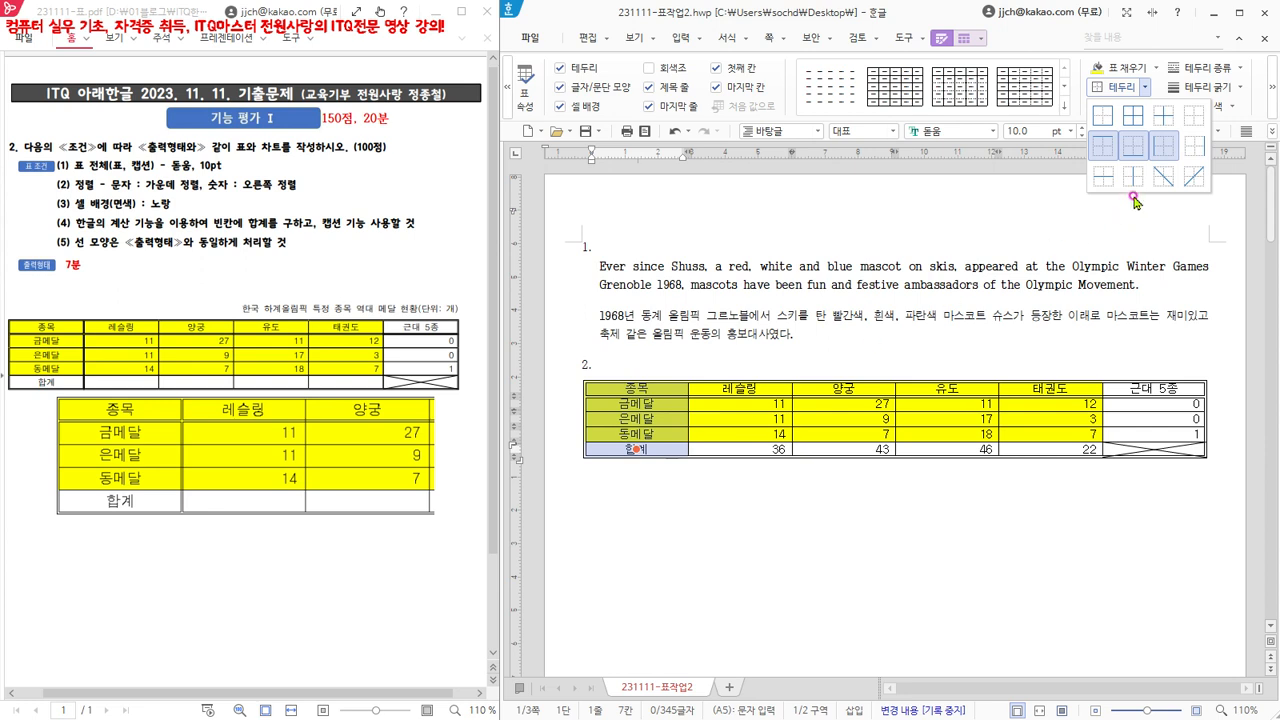
left_click(1199, 150)
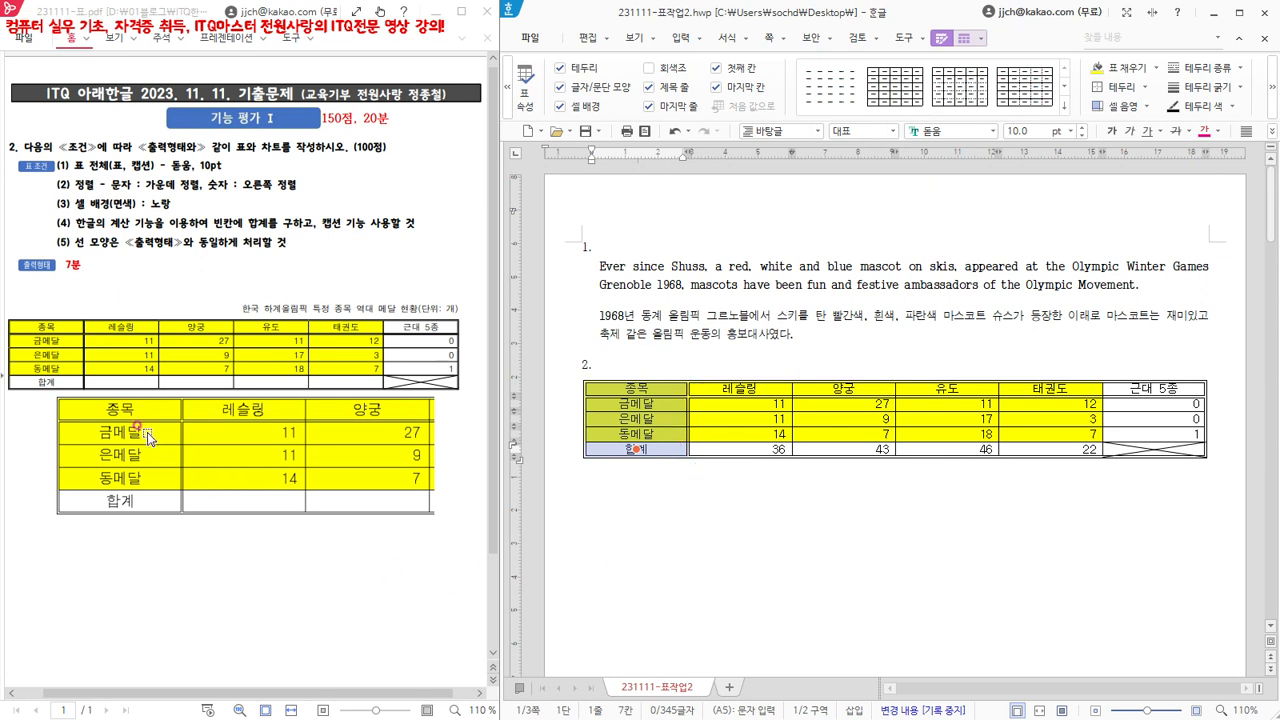
left_click(838, 527)
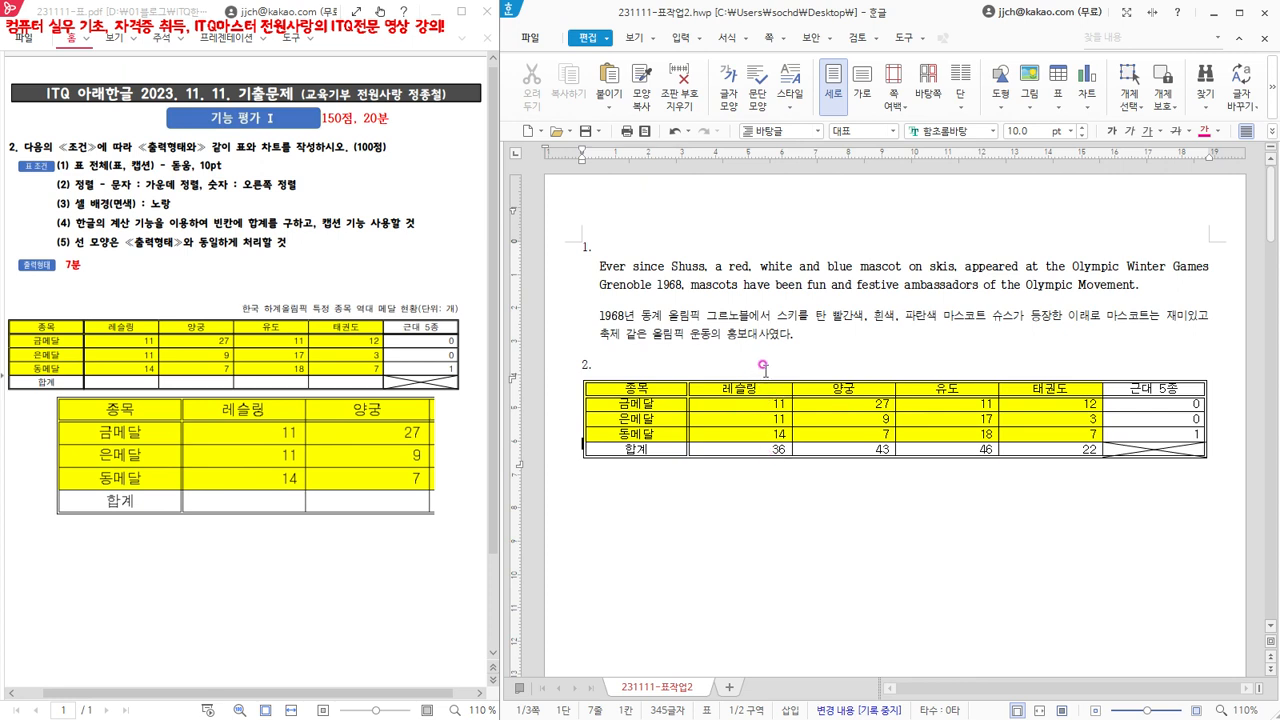
- Increase the height of all rows in the medal table by one increment
left_click_drag(636, 388, 1152, 450)
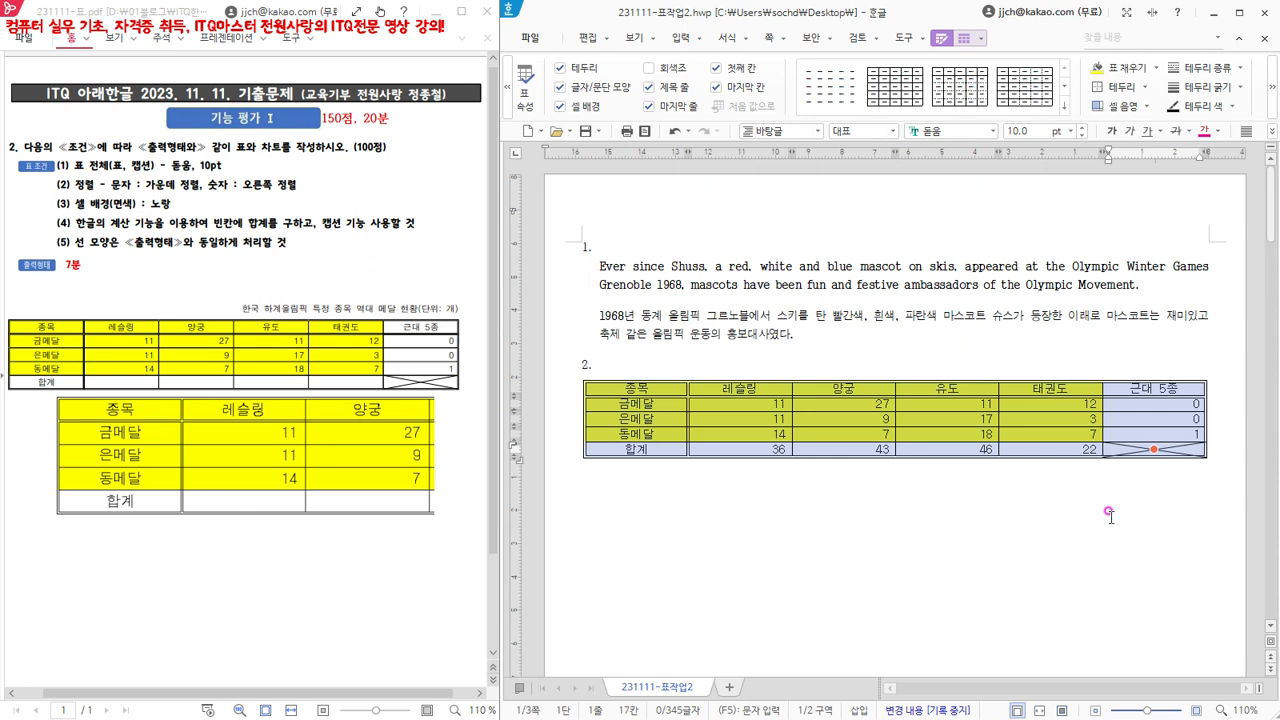
key("ctrl+Down")
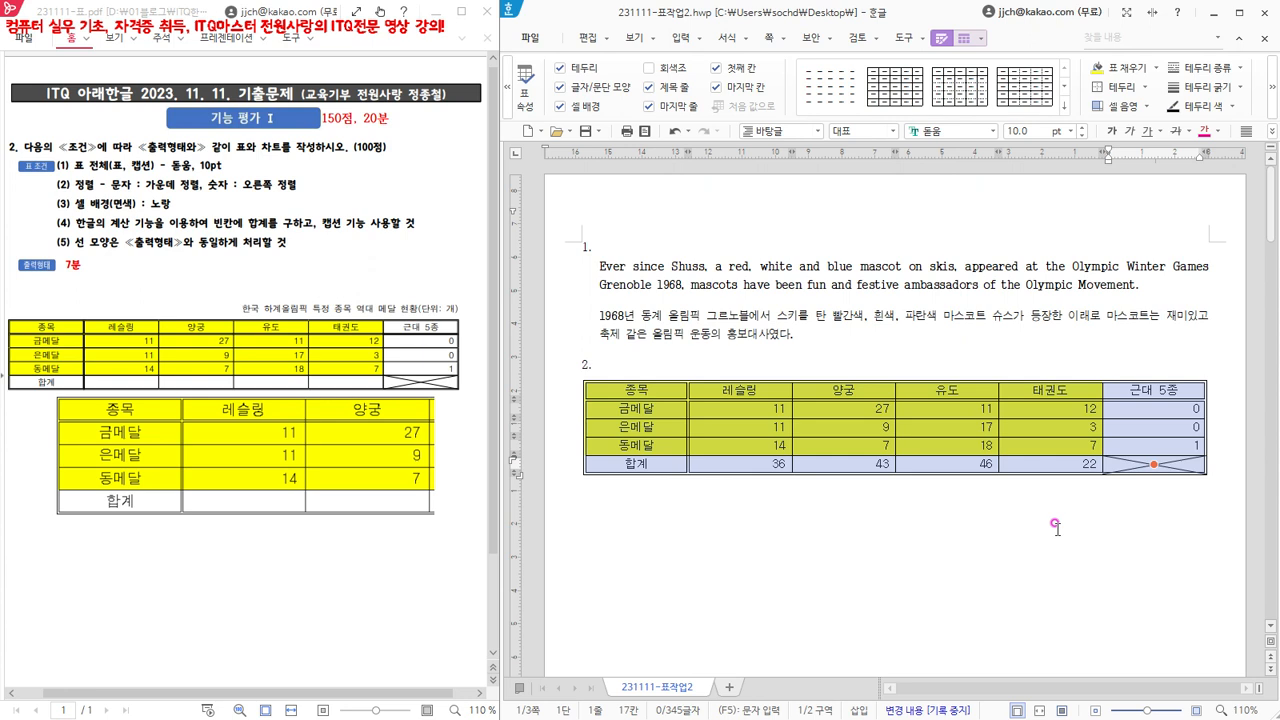
key("ctrl+Down")
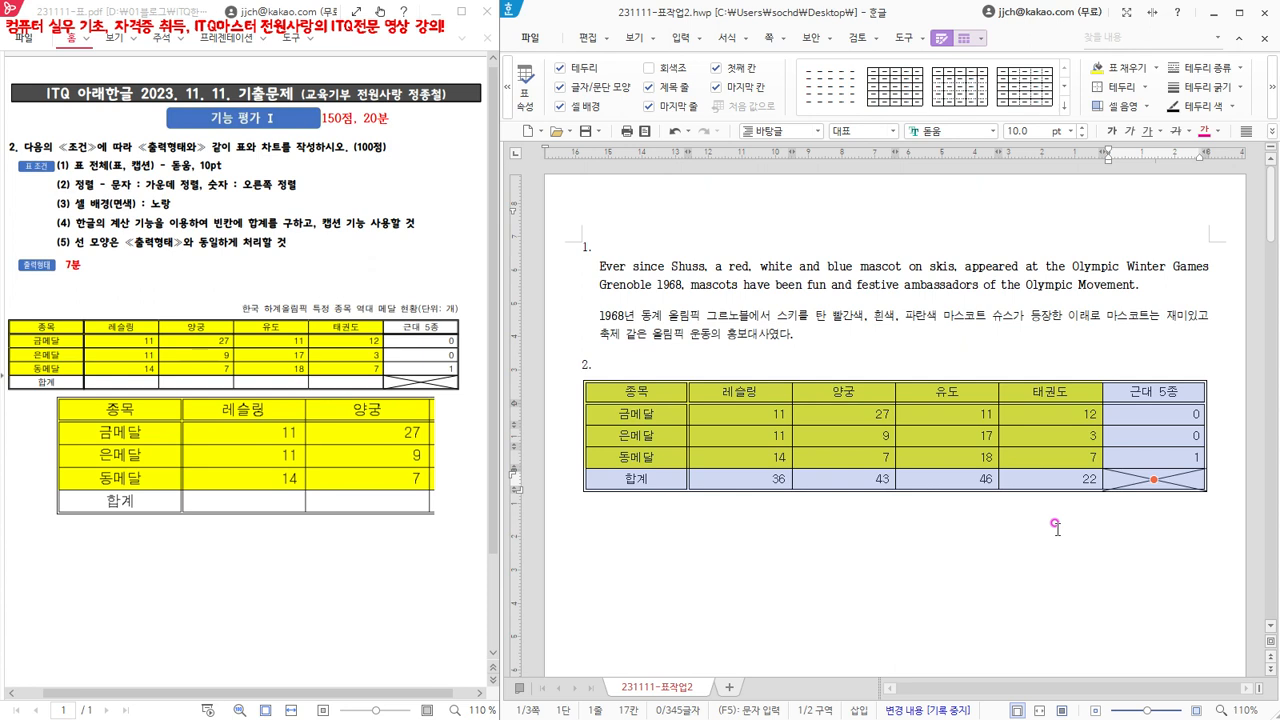
key("ctrl+Up")
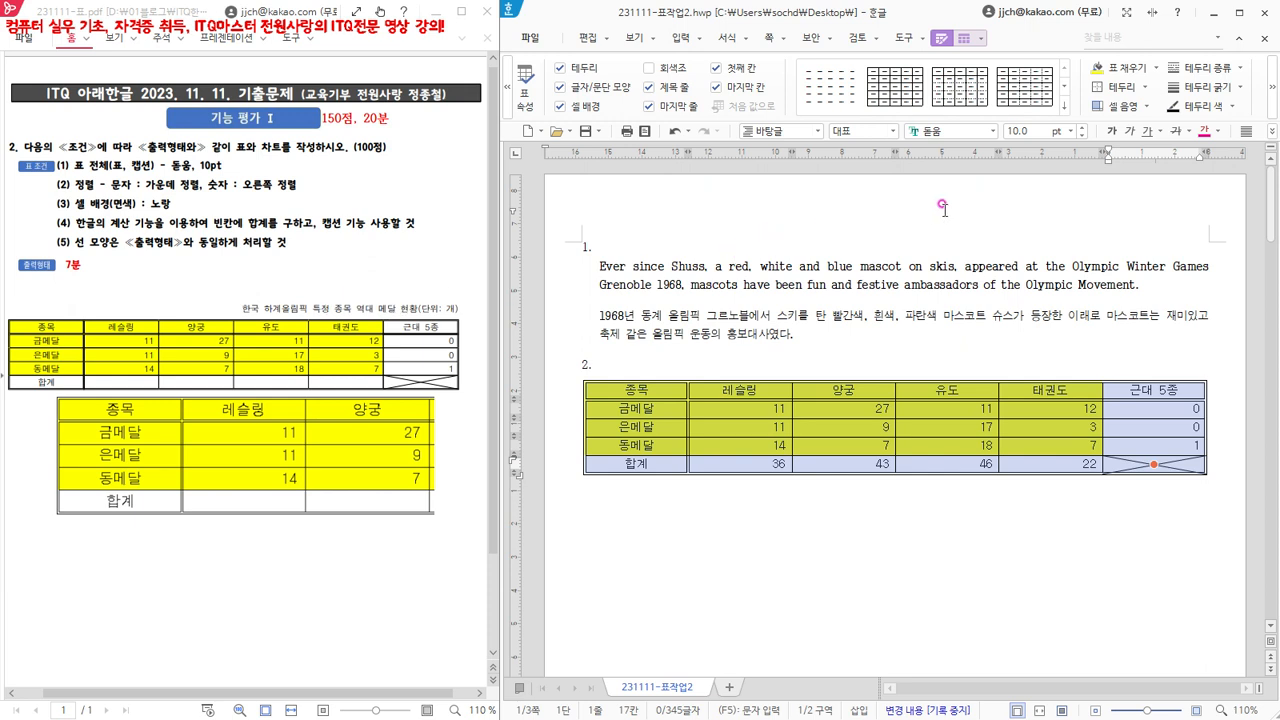
- Add a caption above (위) the table and replace its default text with 한국 하계올림픽 특정 종목 역대 메달 현황(단위: 개)
left_click(966, 38)
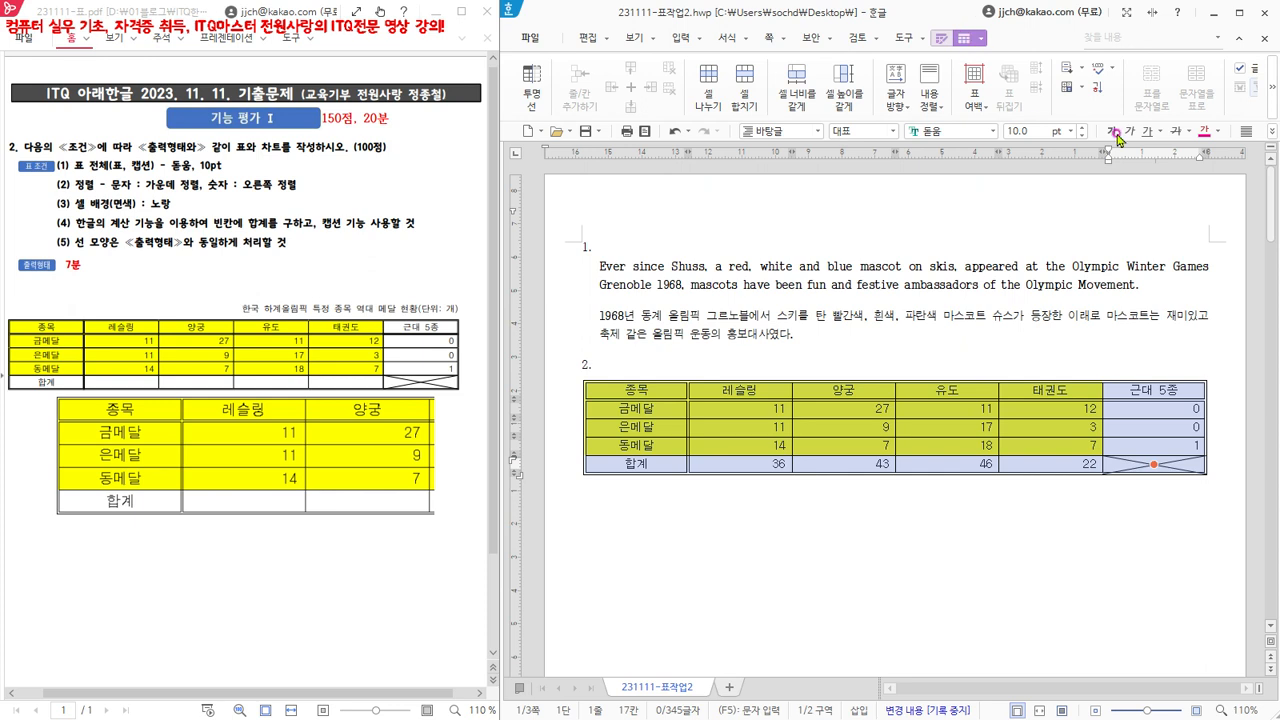
left_click(1275, 97)
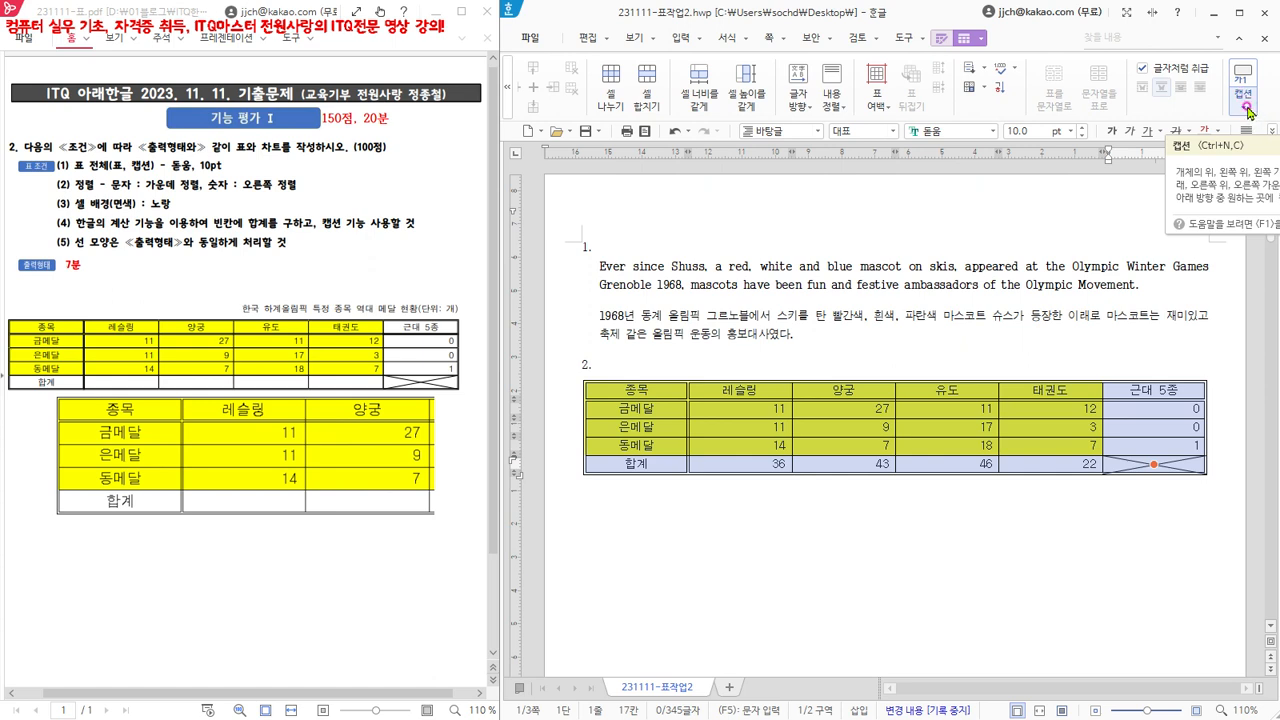
left_click(1239, 109)
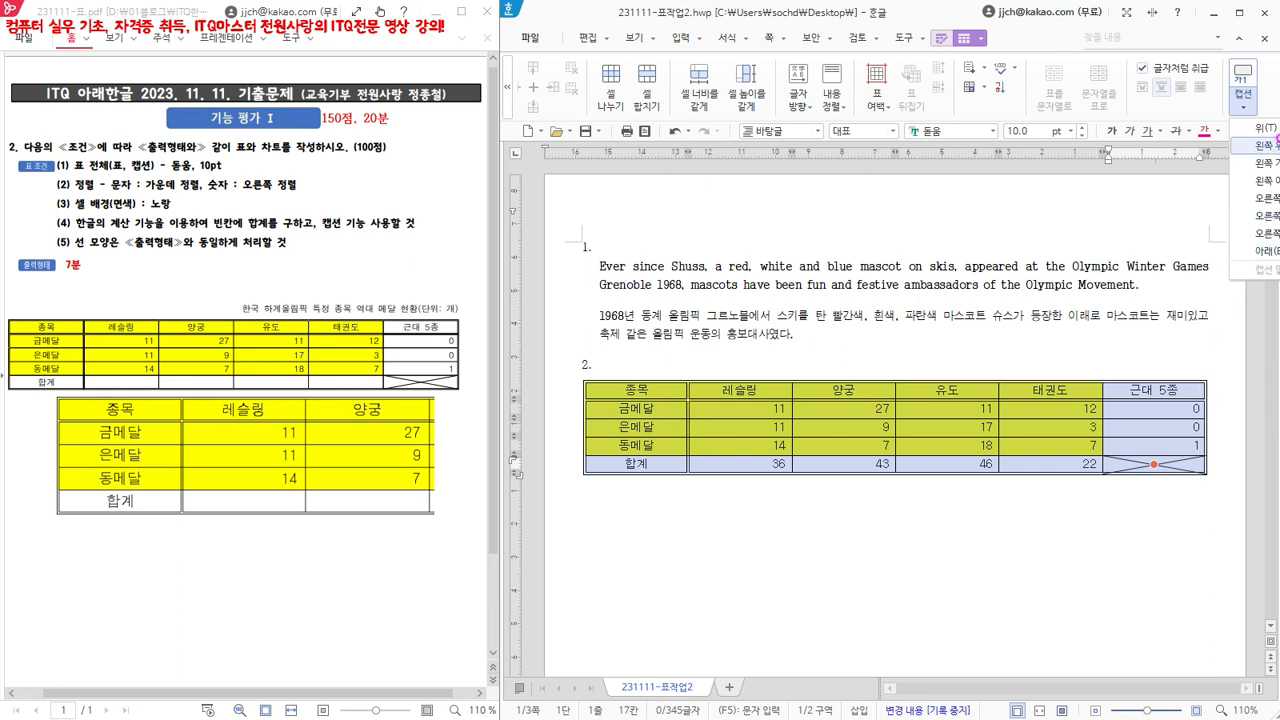
left_click(1271, 128)
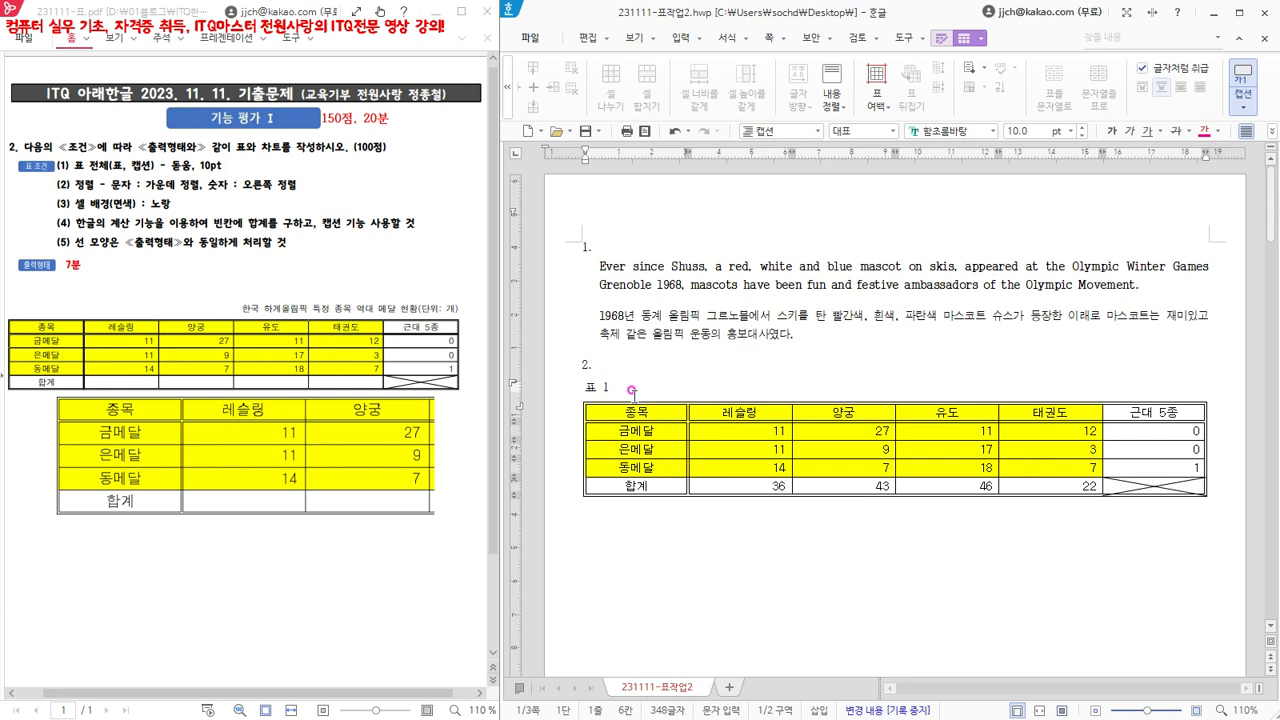
left_click_drag(622, 388, 547, 394)
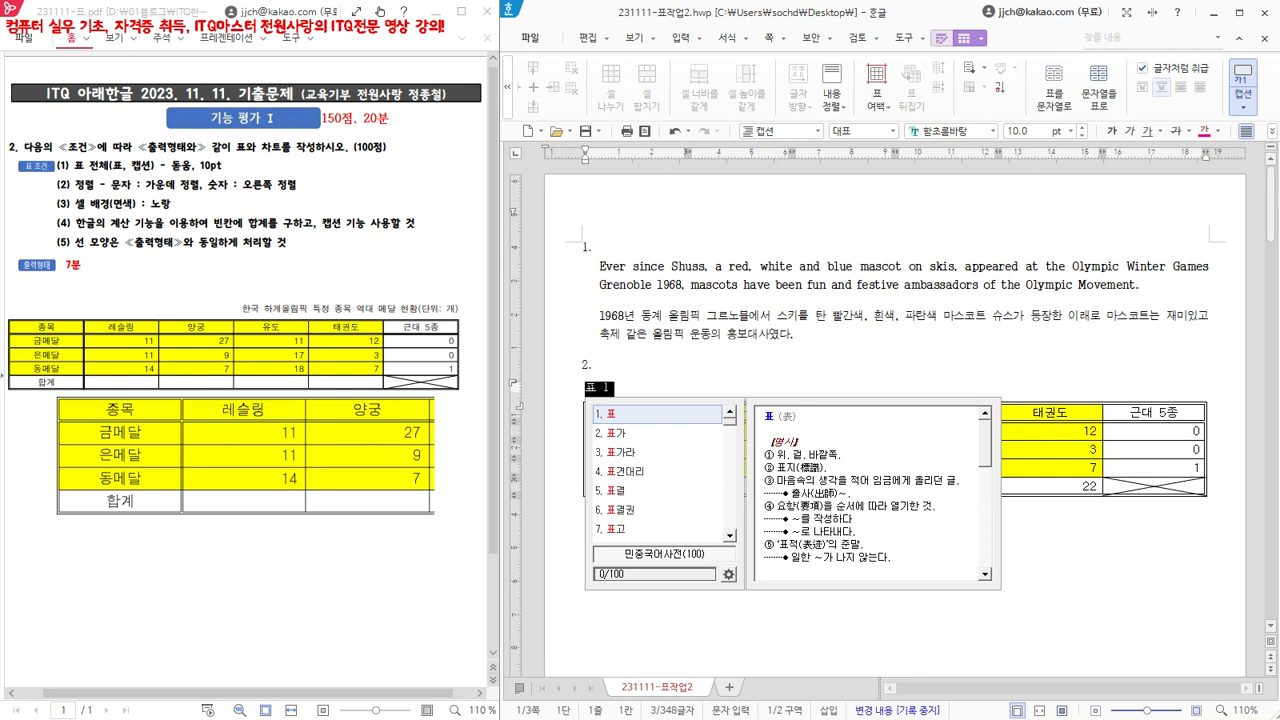
key("Escape")
type("한국 하계올림픽 특정 종목 역대 메달 현황(단위: 개)")
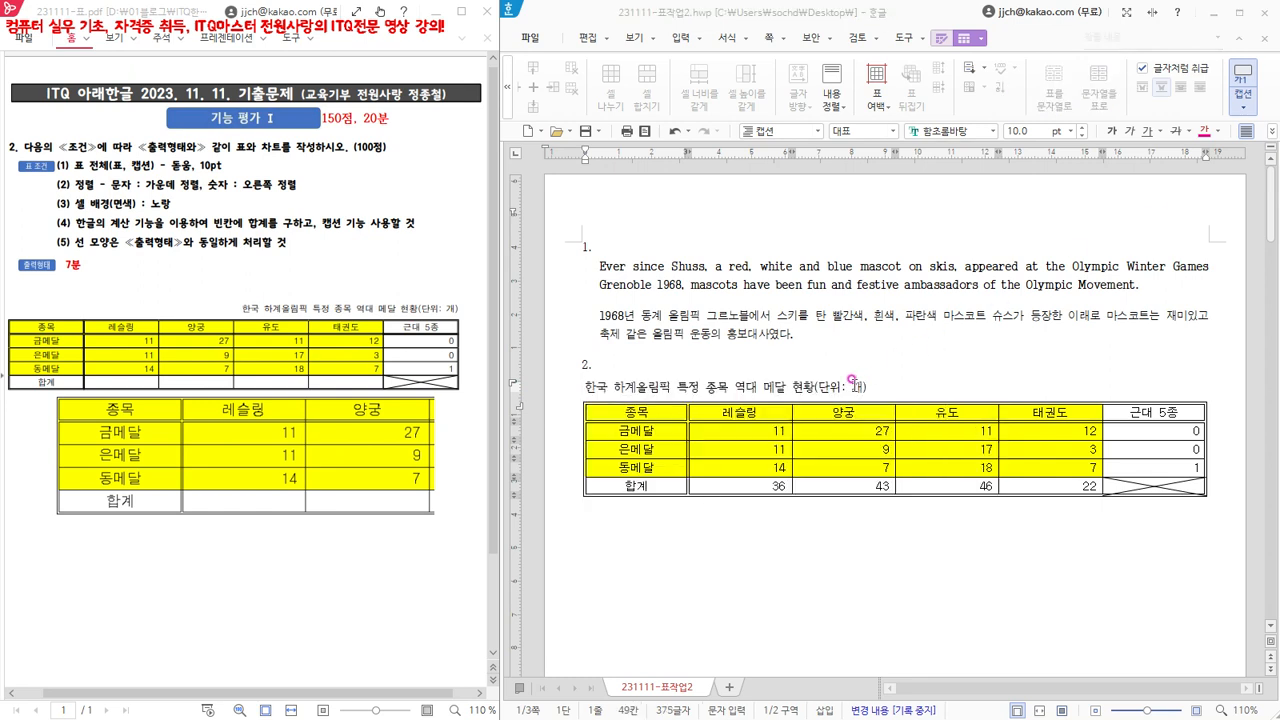
- Set the font of the whole table caption to 돋움
left_click_drag(866, 387, 562, 392)
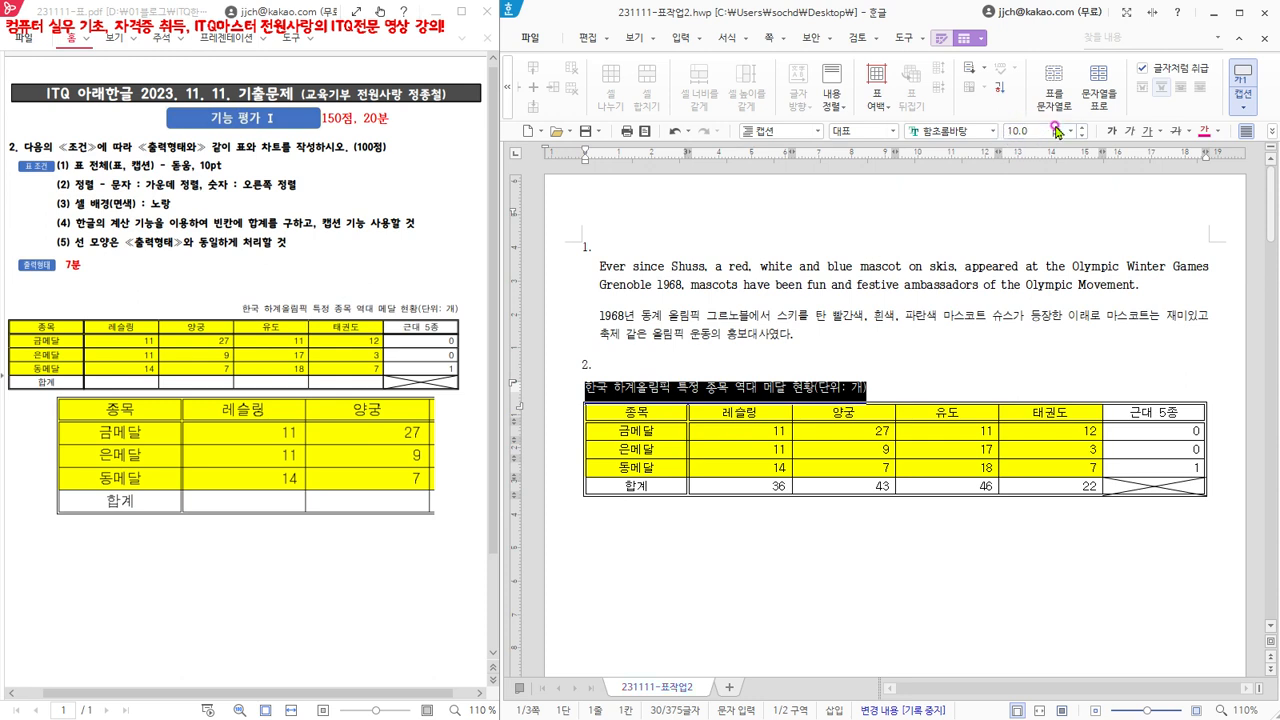
left_click(968, 131)
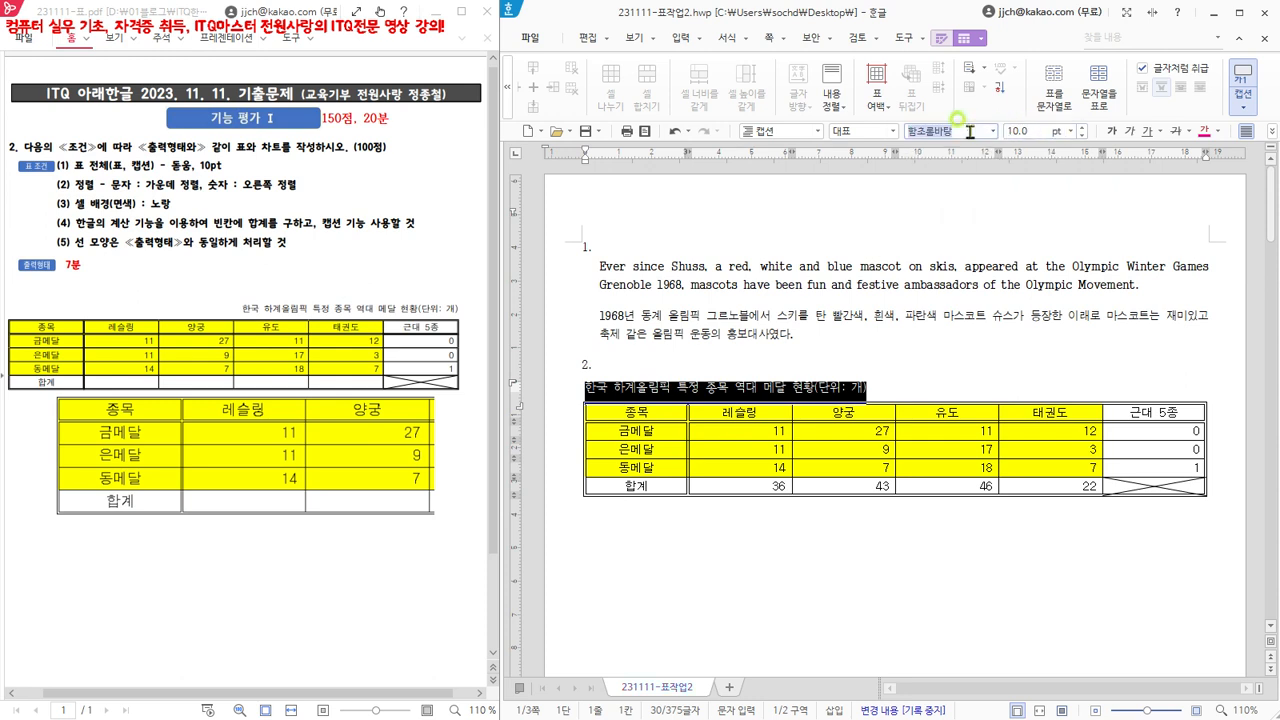
type("도")
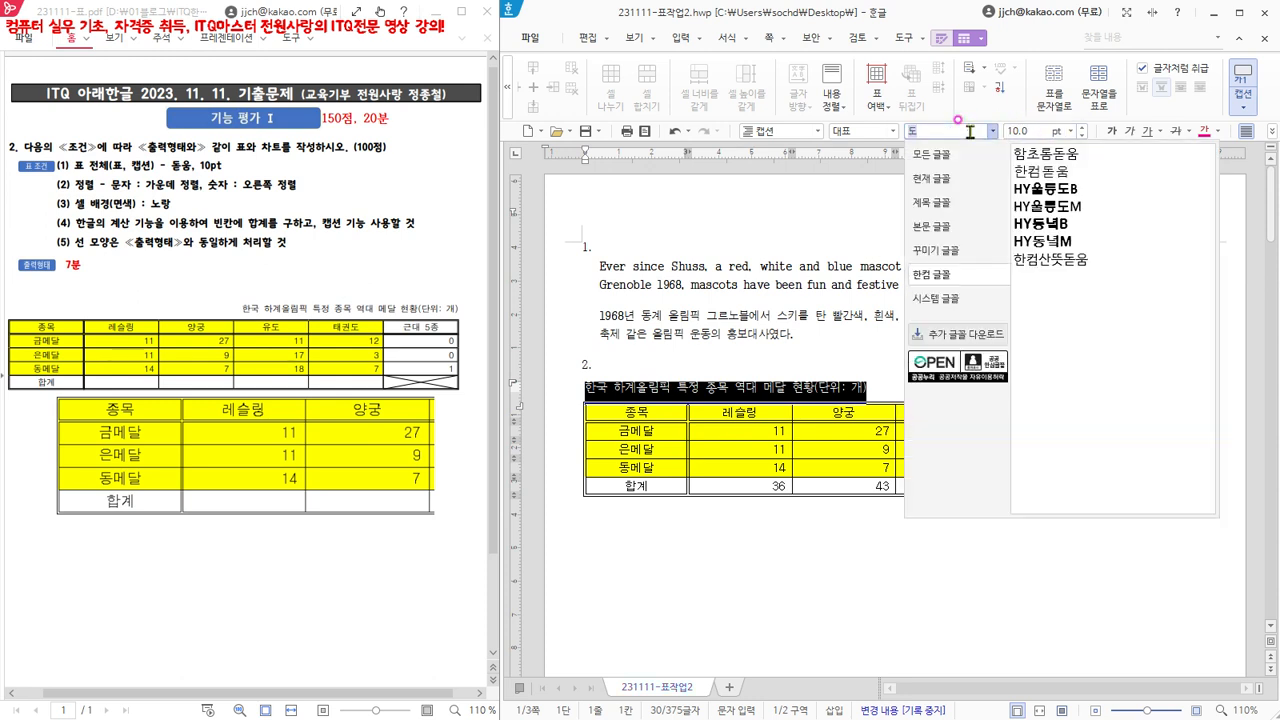
type("ㄷ")
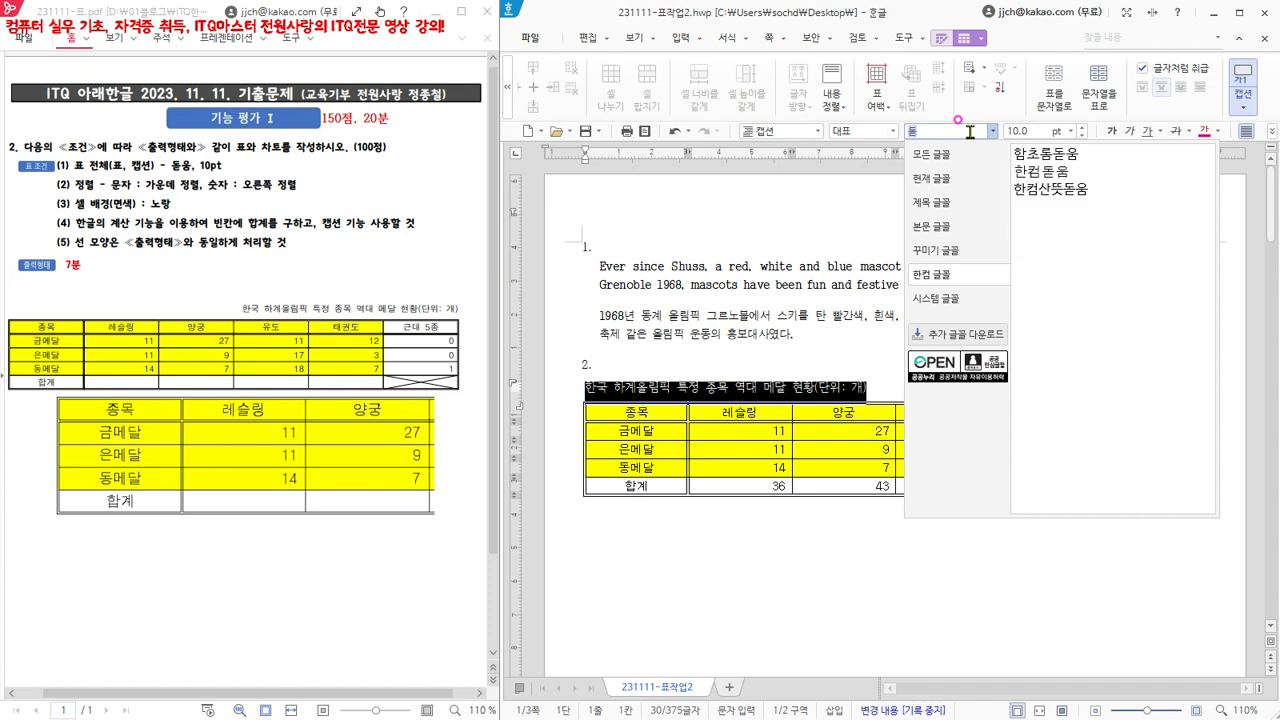
type("우")
left_click(933, 156)
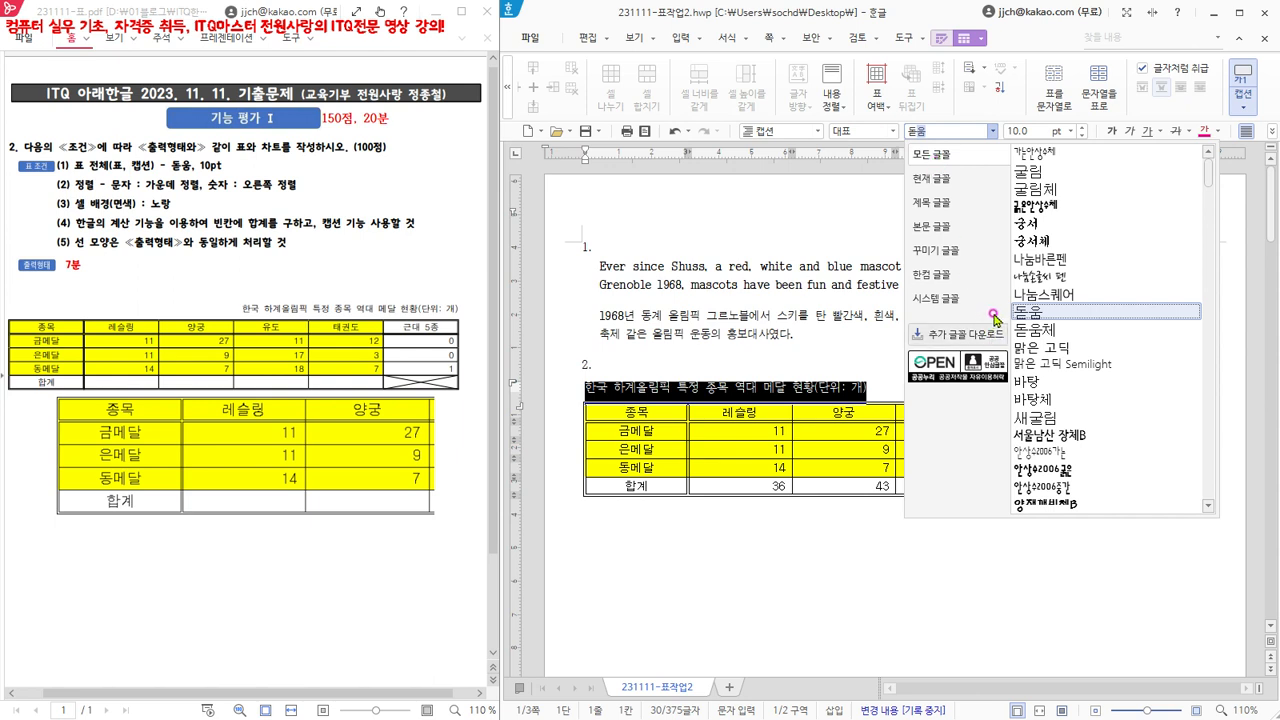
key("Return")
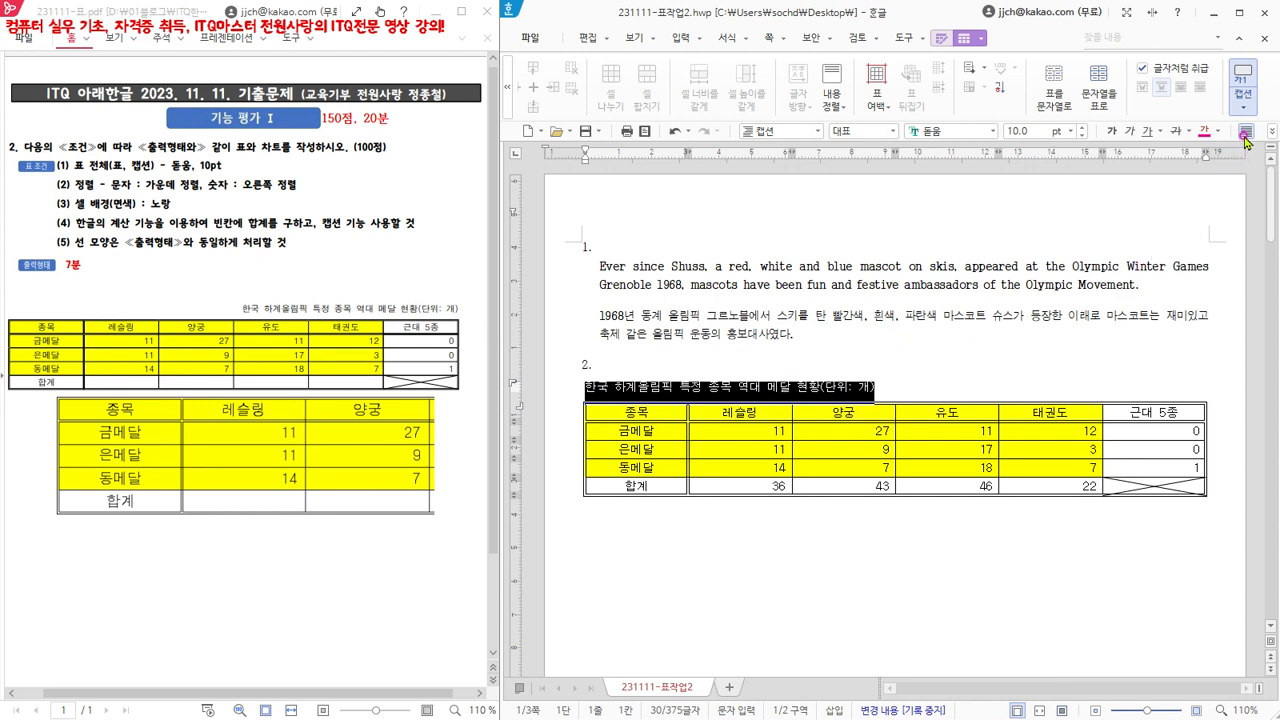
- Align the table caption to the right (오른쪽 정렬)
left_click(1272, 131)
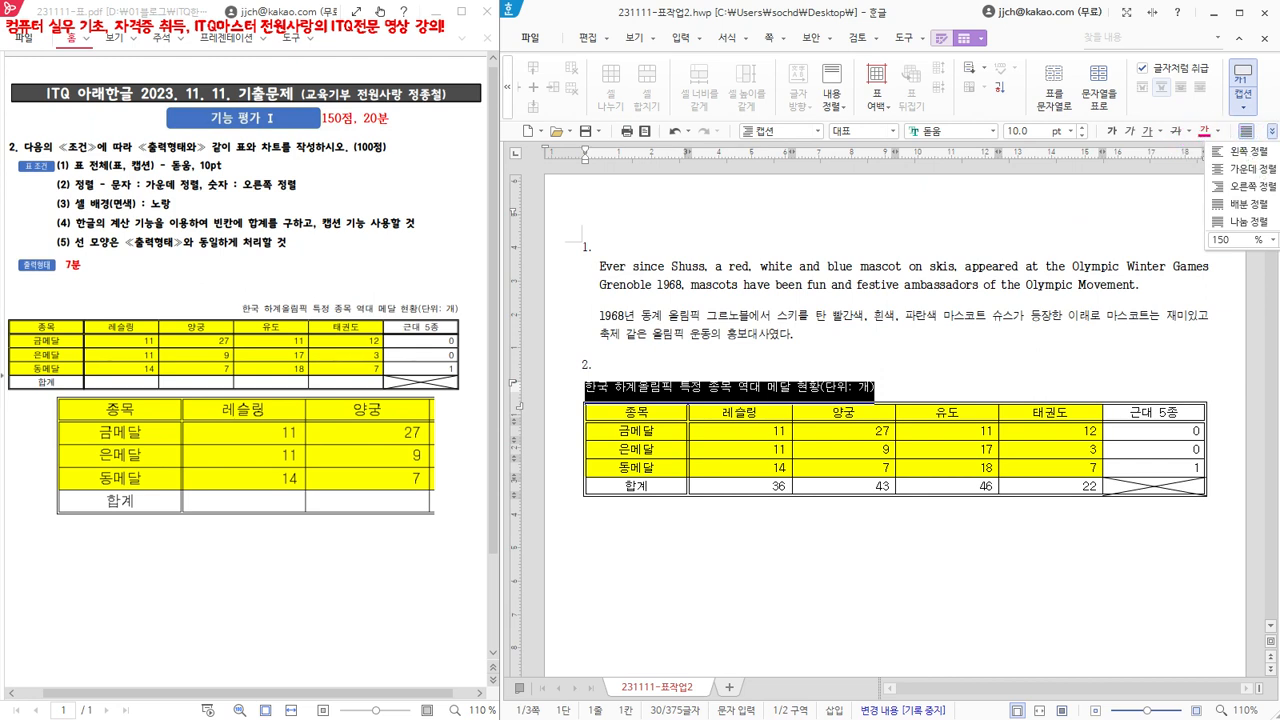
left_click(1266, 187)
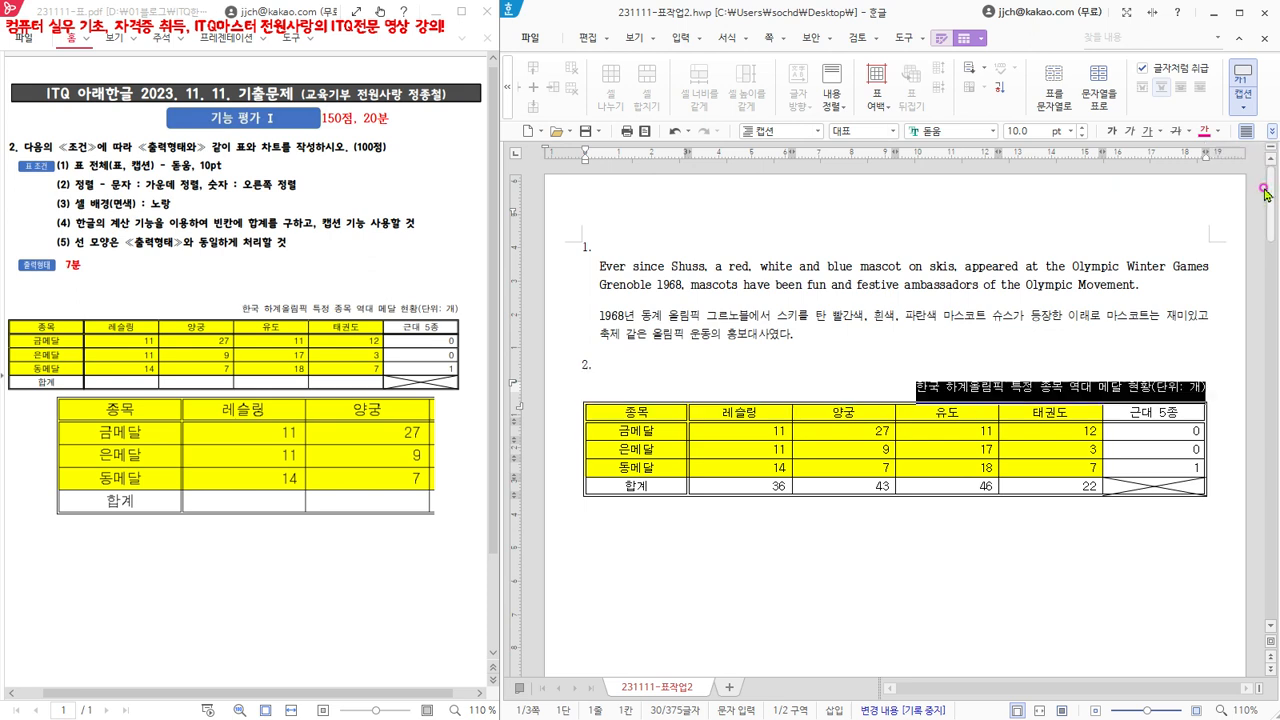
left_click(940, 545)
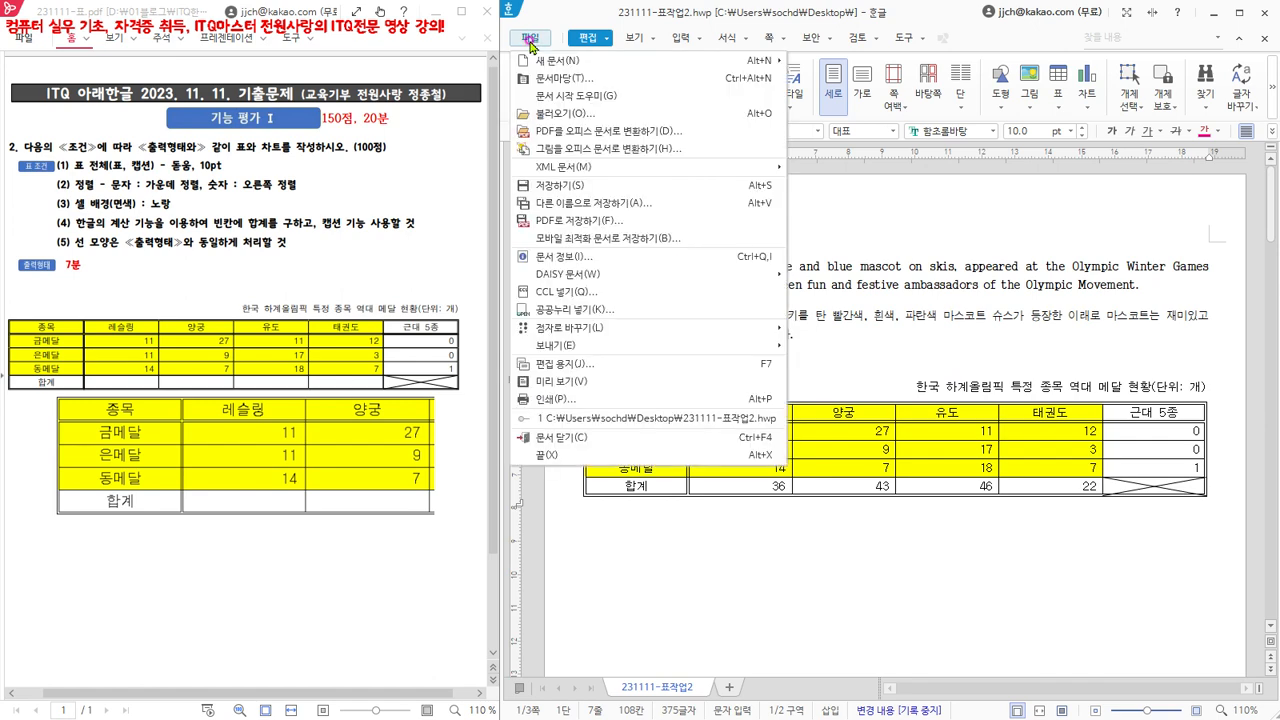
- Save a copy of the document on the desktop (바탕 화면) as 231111-표작업3.hwp
left_click(594, 203)
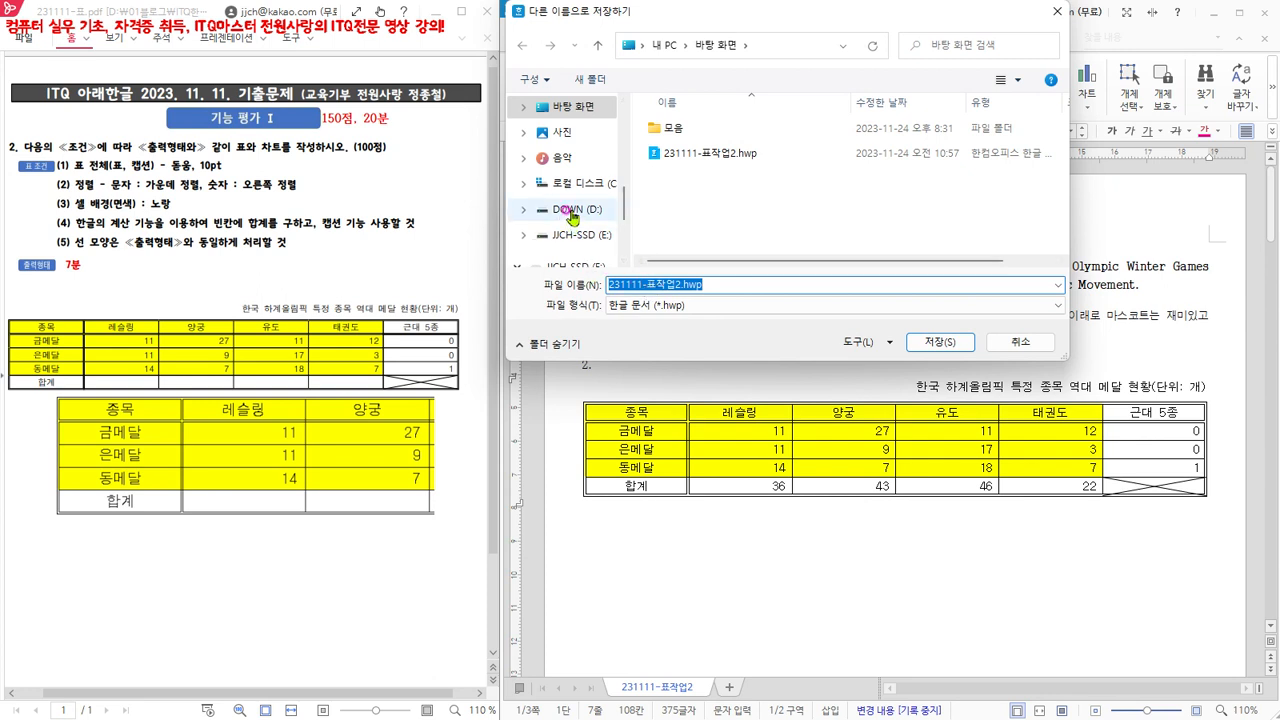
left_click(557, 106)
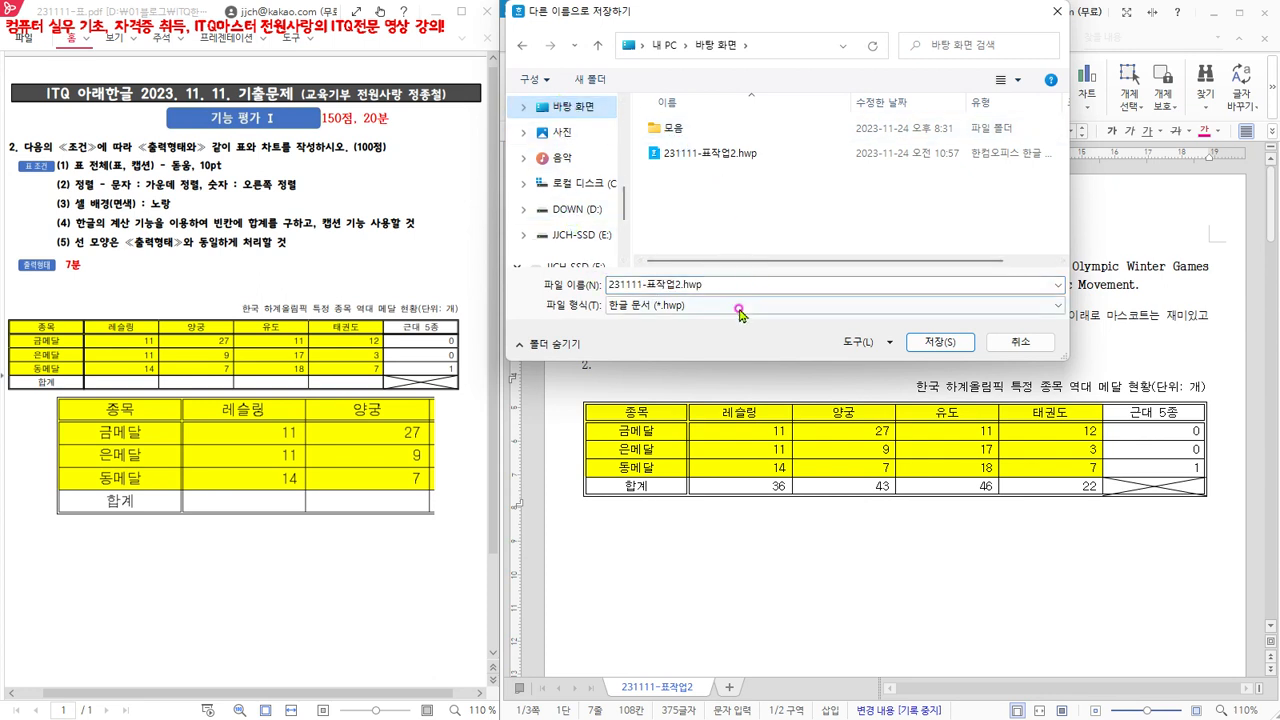
left_click(677, 284)
double_click(678, 285)
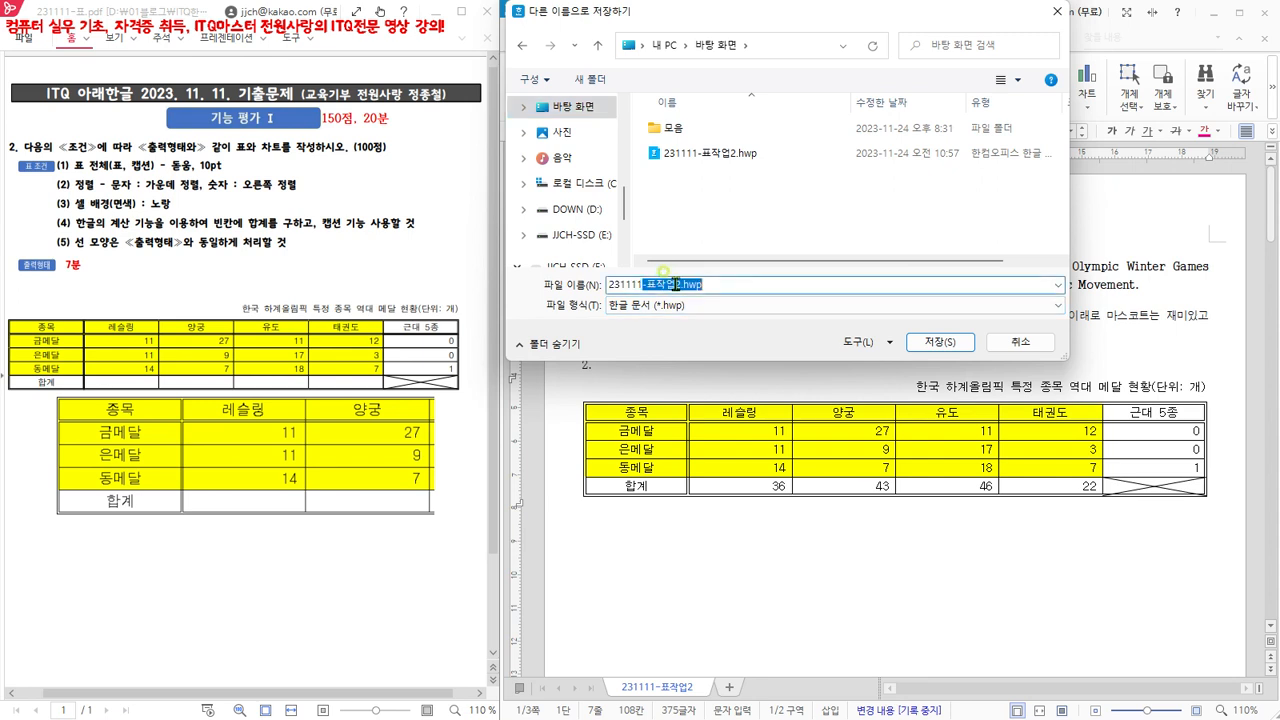
left_click(679, 286)
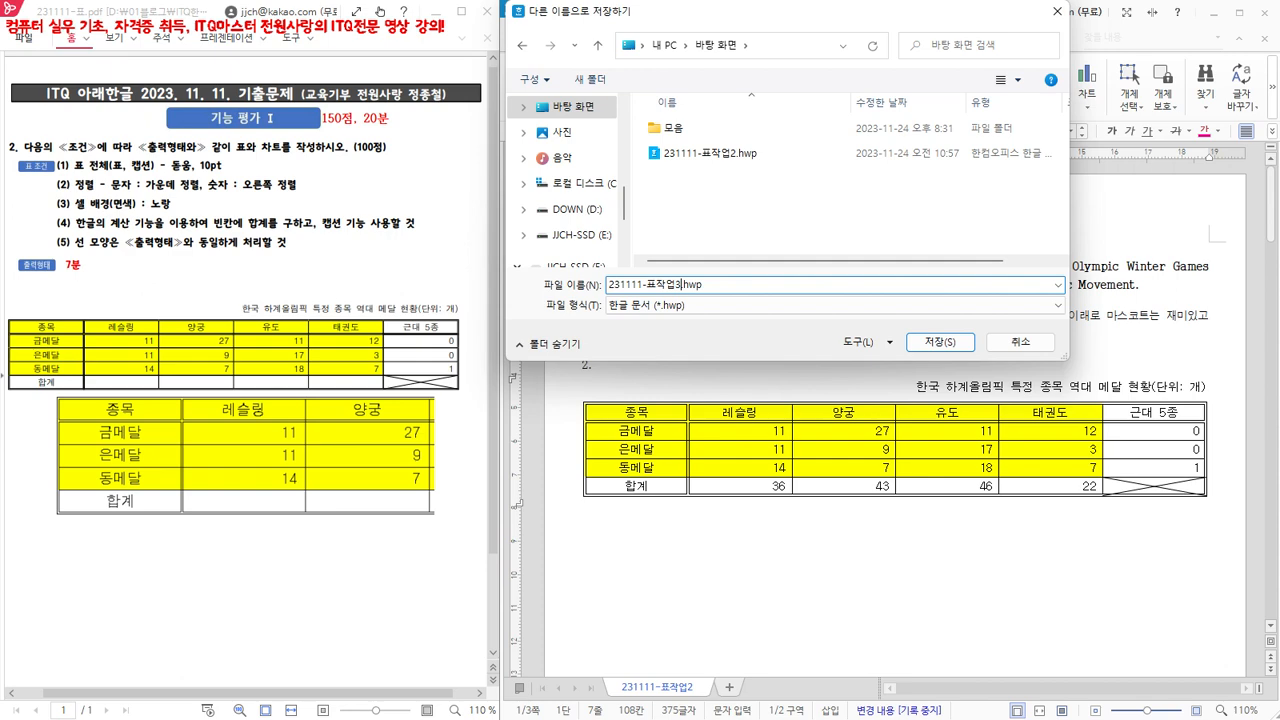
left_click(944, 343)
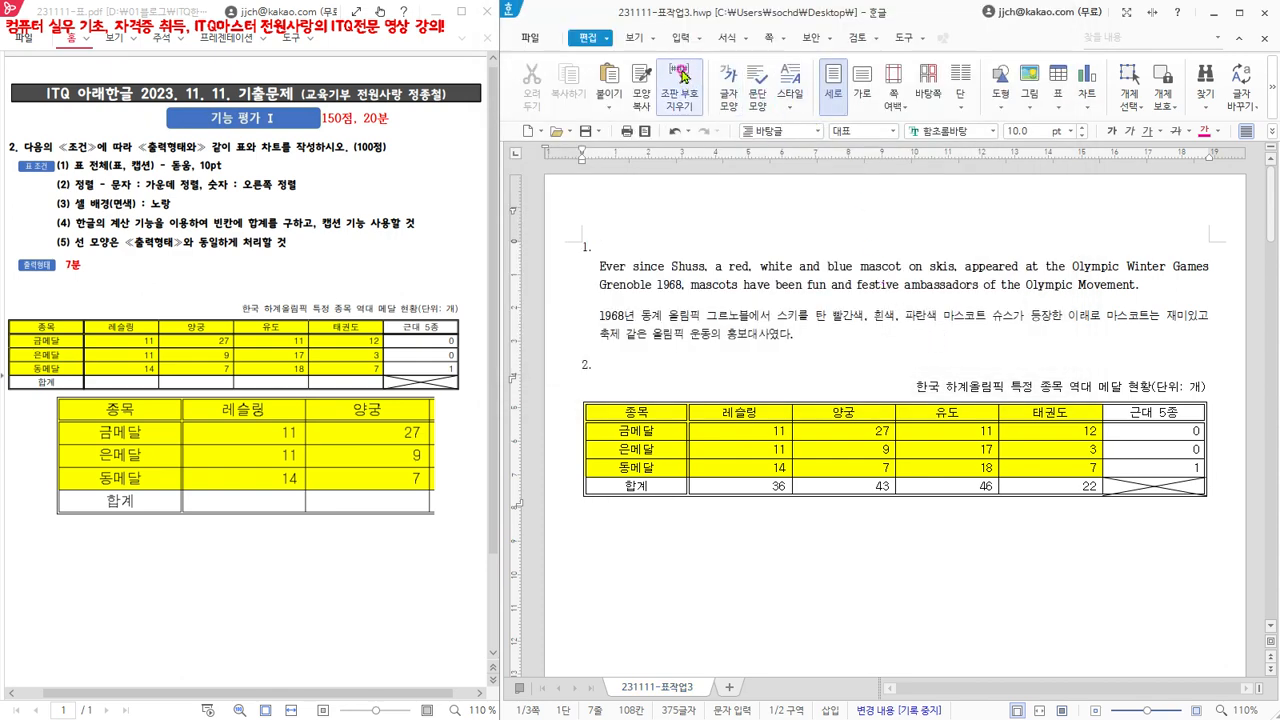